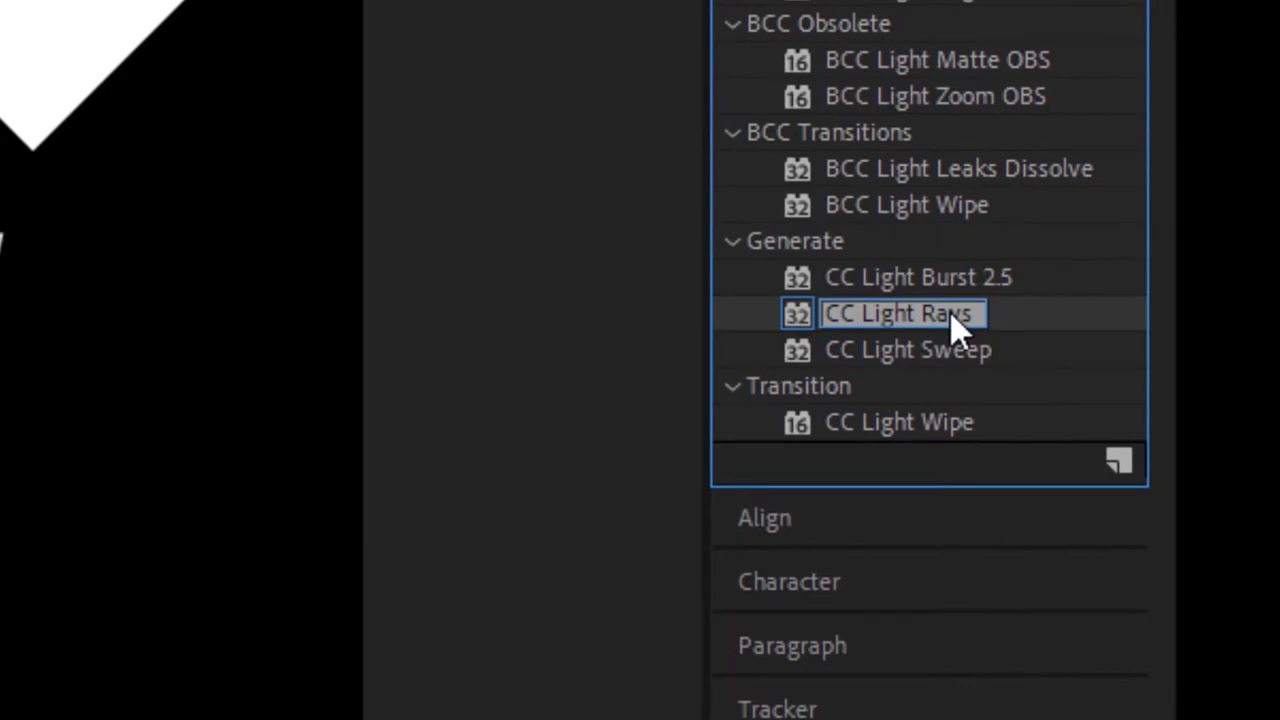
Drag CC Light Rays onto the layer, producing a purple light streak across black.
drag(950, 312, 420, 275)
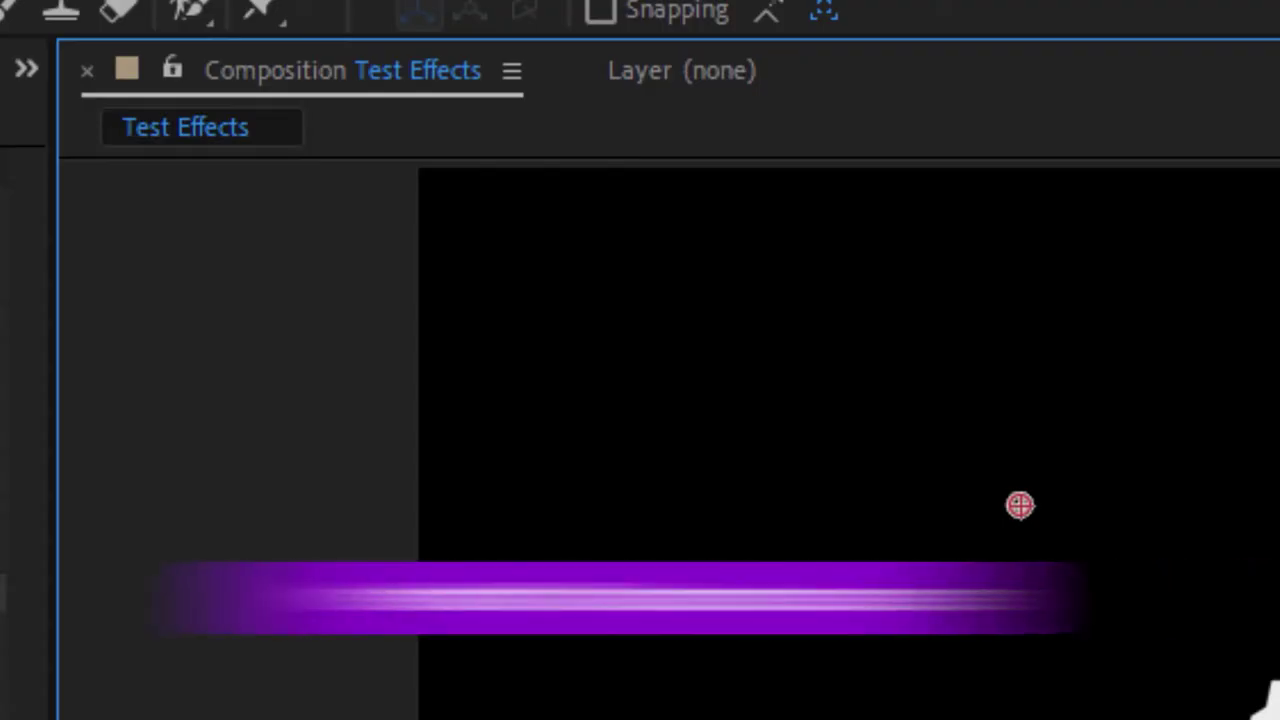
Open the Layer menu with Alt+L to prepare for adding a new layer.
key(alt+l)
Create Adjustment Layer 3 from Layer > New > Adjustment Layer.
mouse_move(300, 6)
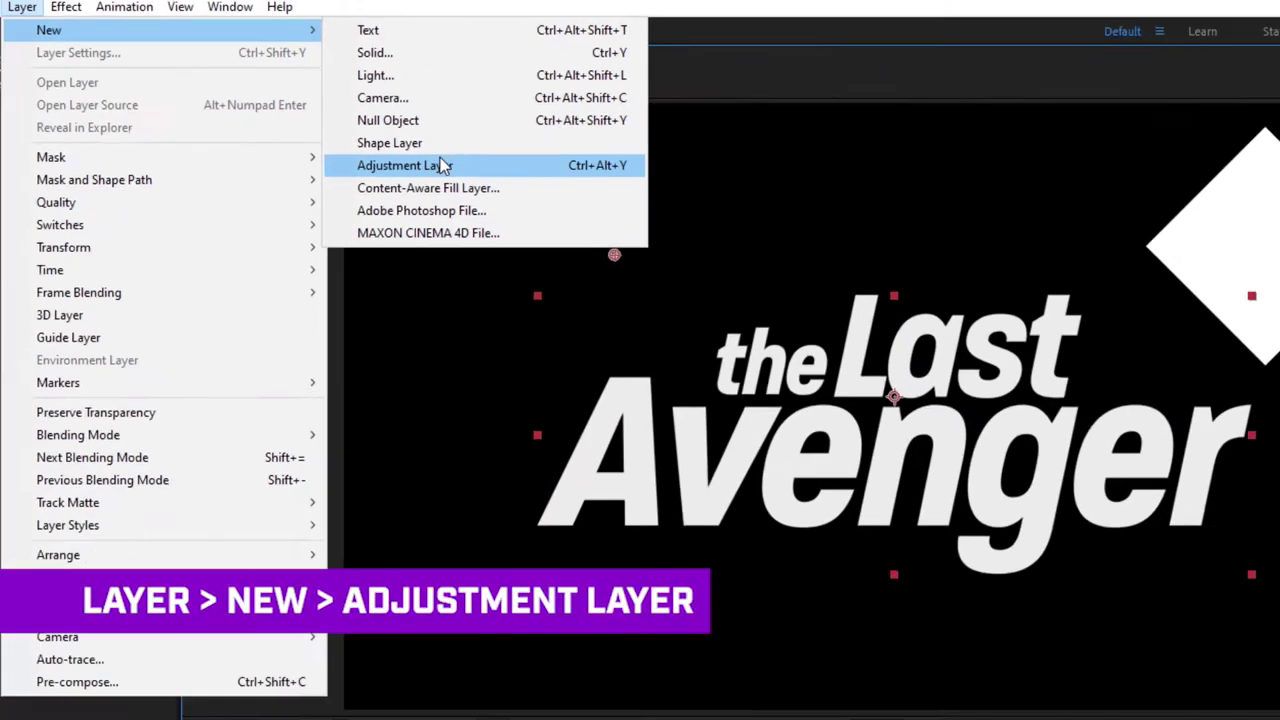
click(440, 164)
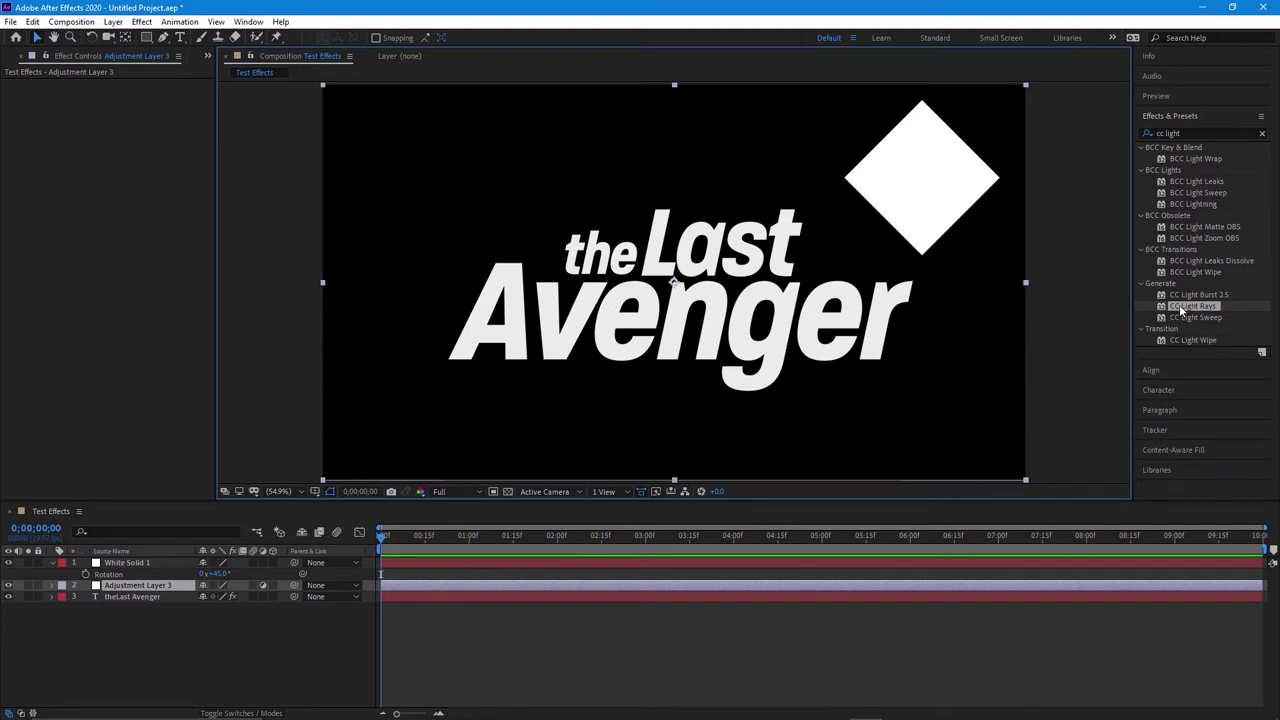
drag(1181, 311, 130, 592)
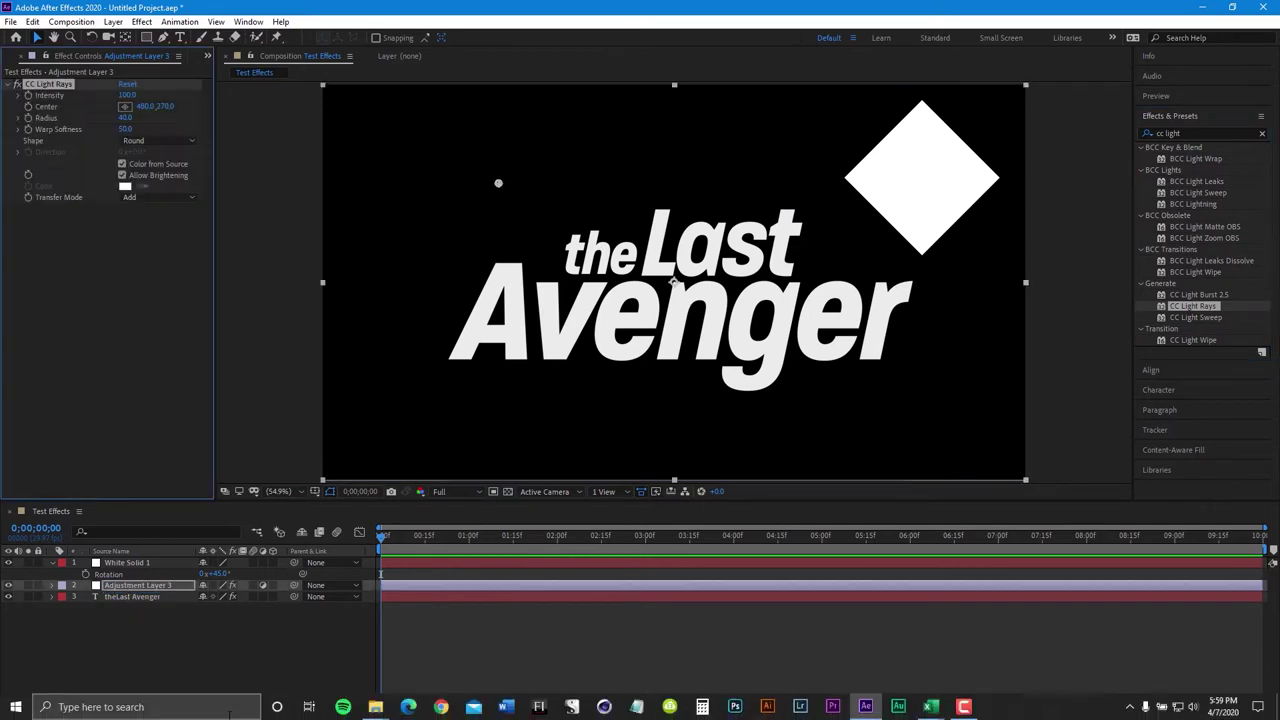
drag(500, 187, 578, 315)
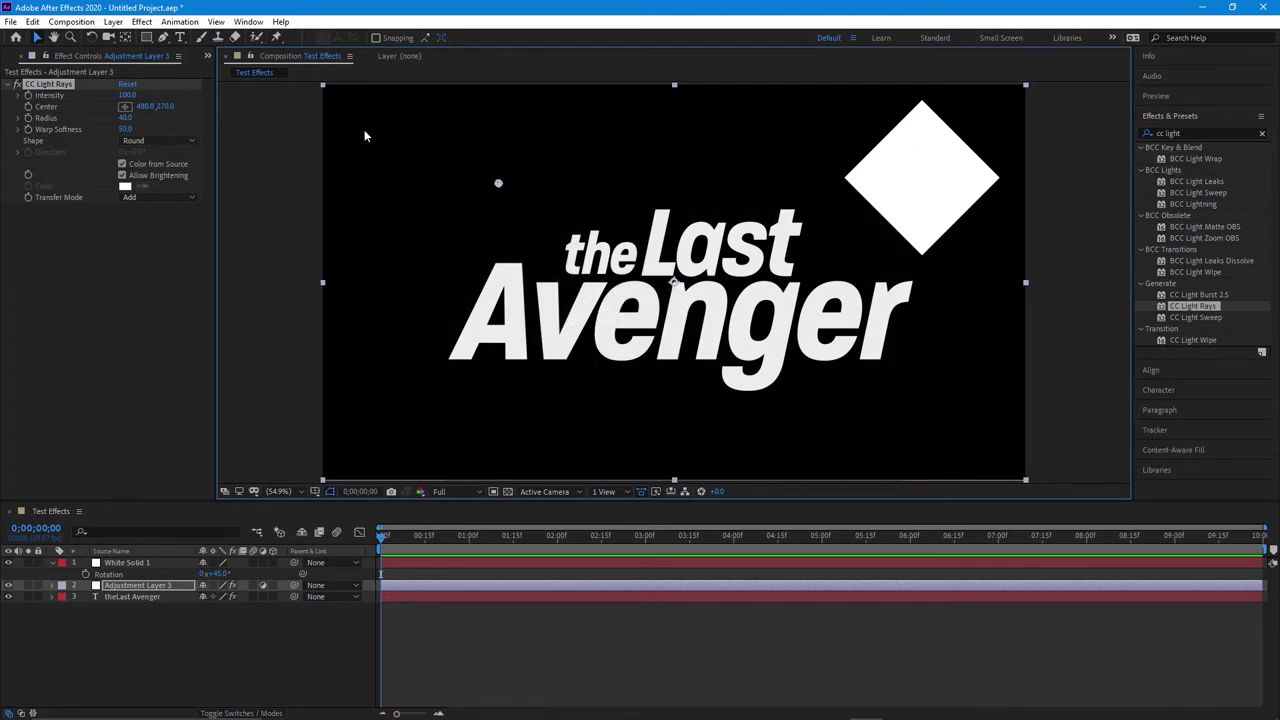
key(Delete)
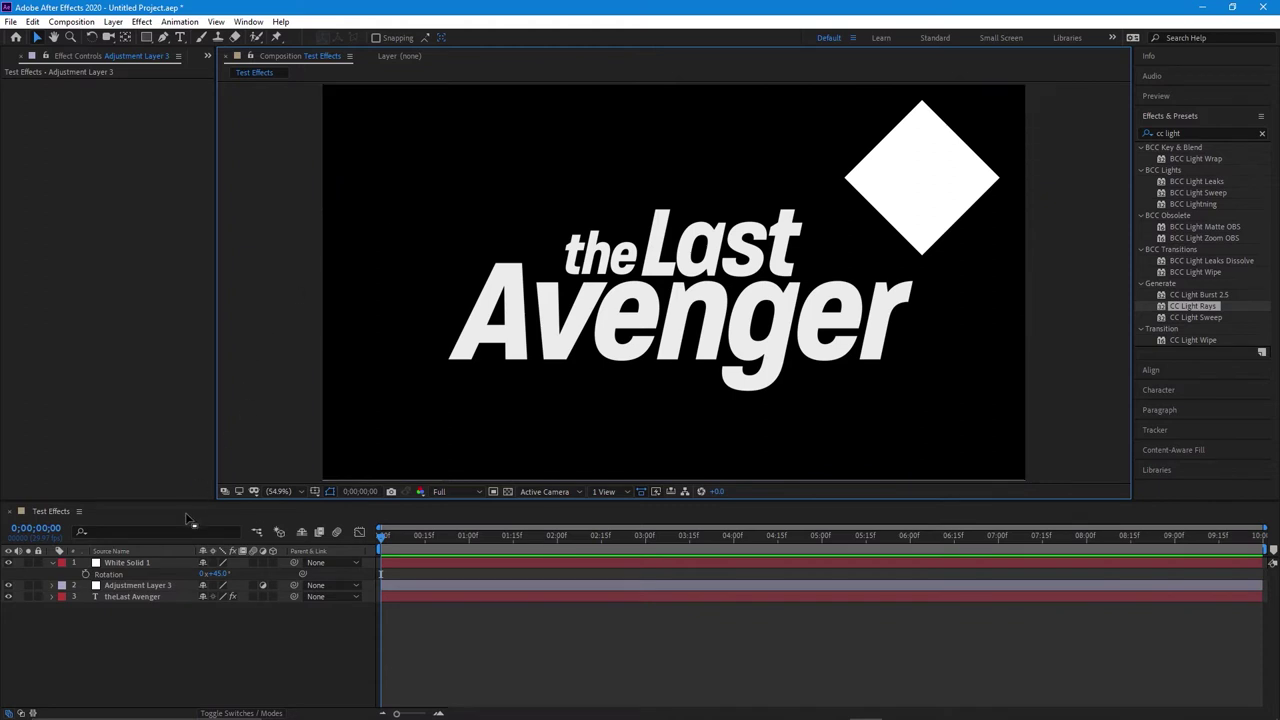
Move White Solid 1 below Adjustment Layer 3, then select the theLast Avenger layer.
drag(147, 563, 148, 566)
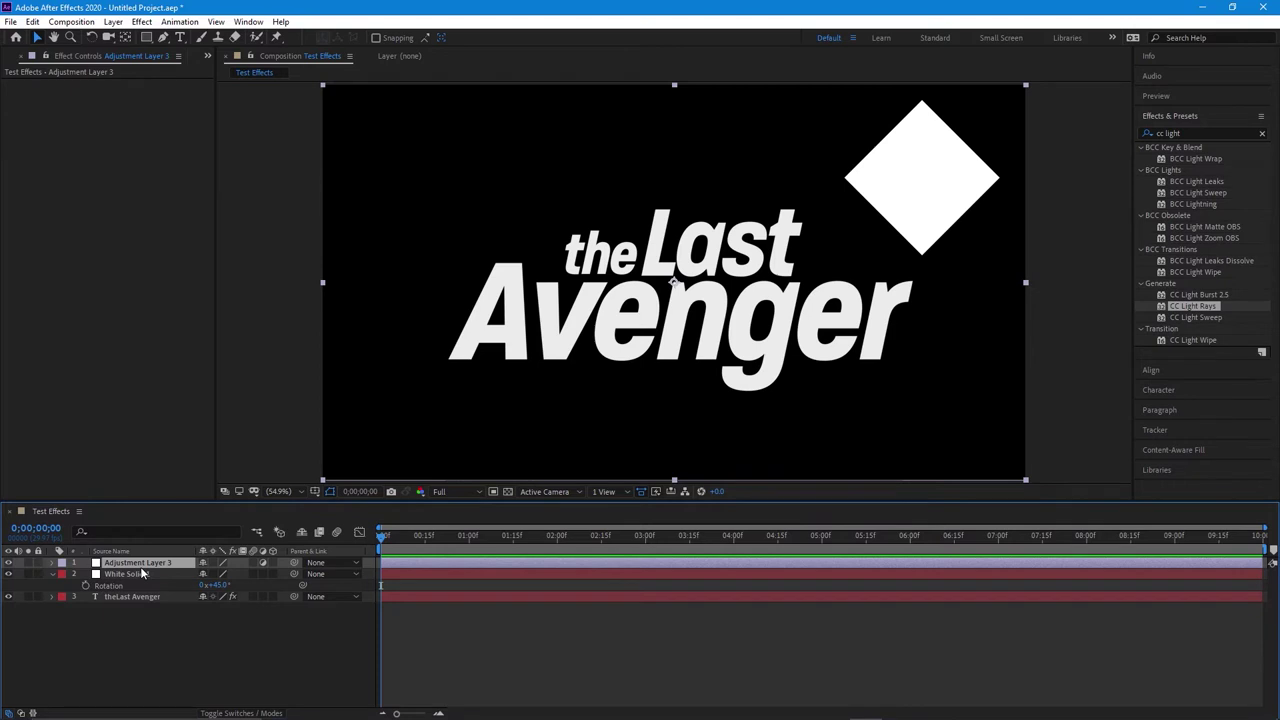
click(140, 596)
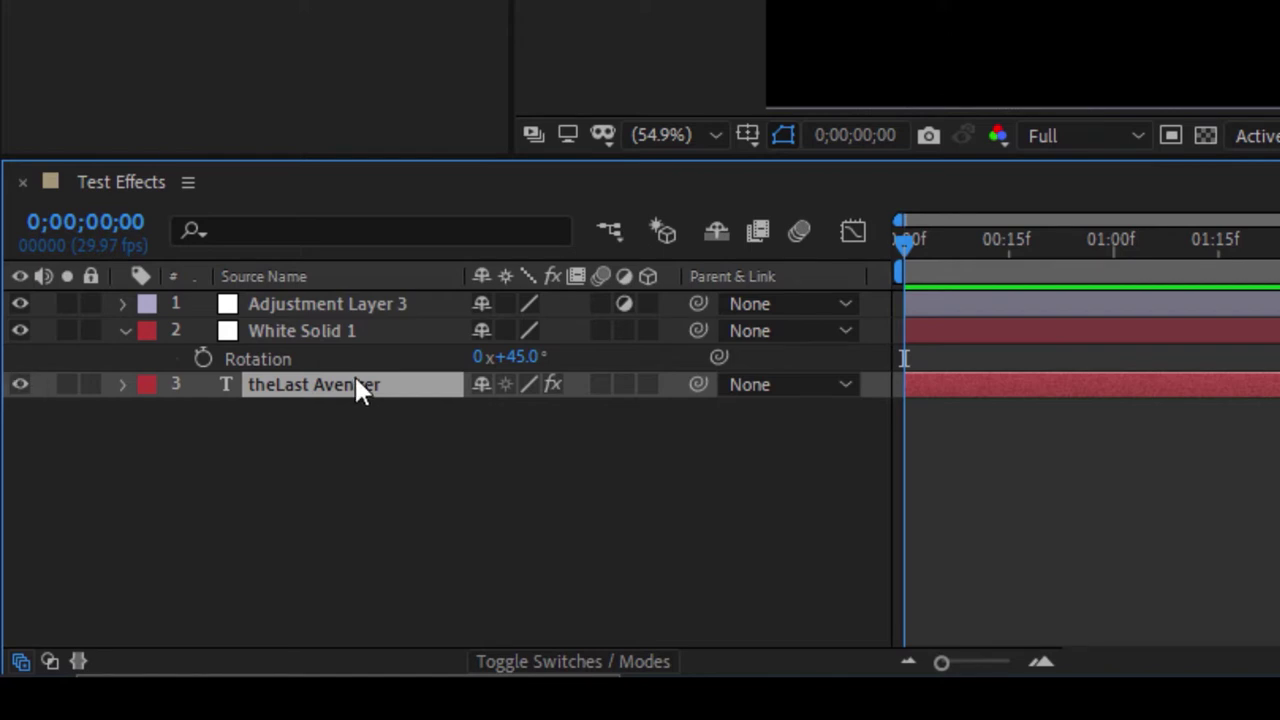
Pre-compose the theLast Avenger text layer into a precomp named 'Title Burrito'.
right_click(405, 386)
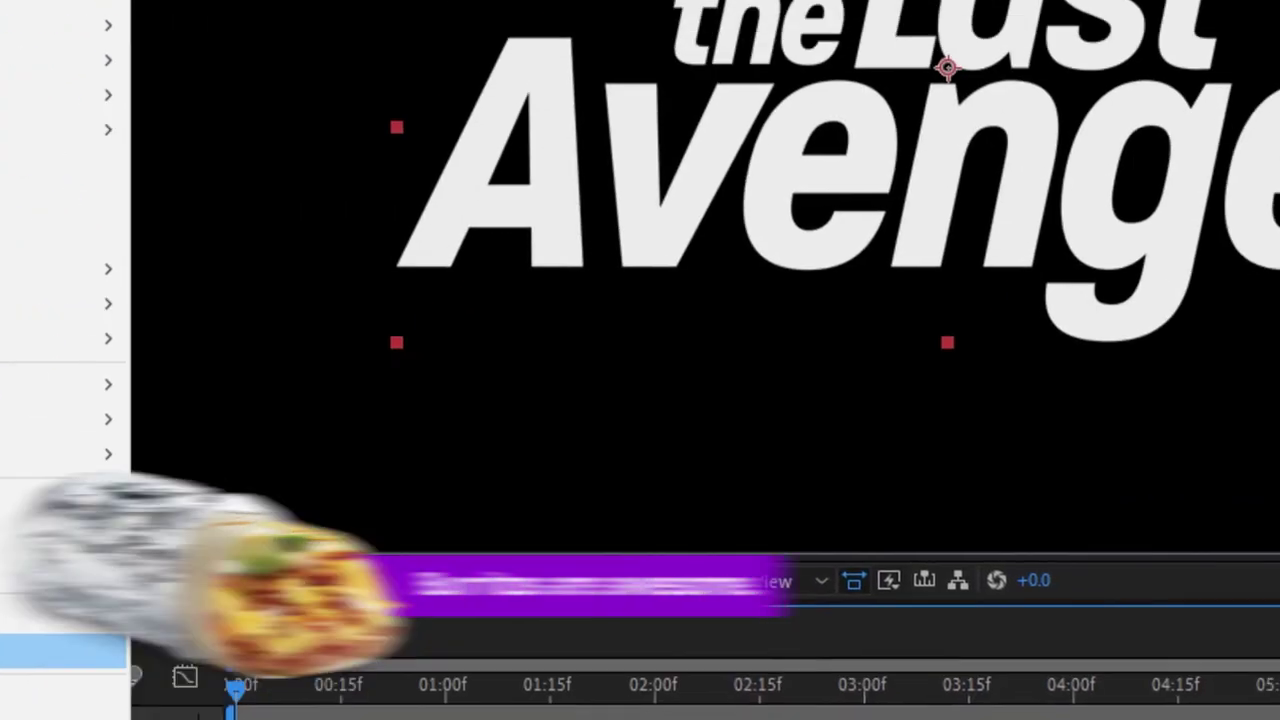
click(64, 651)
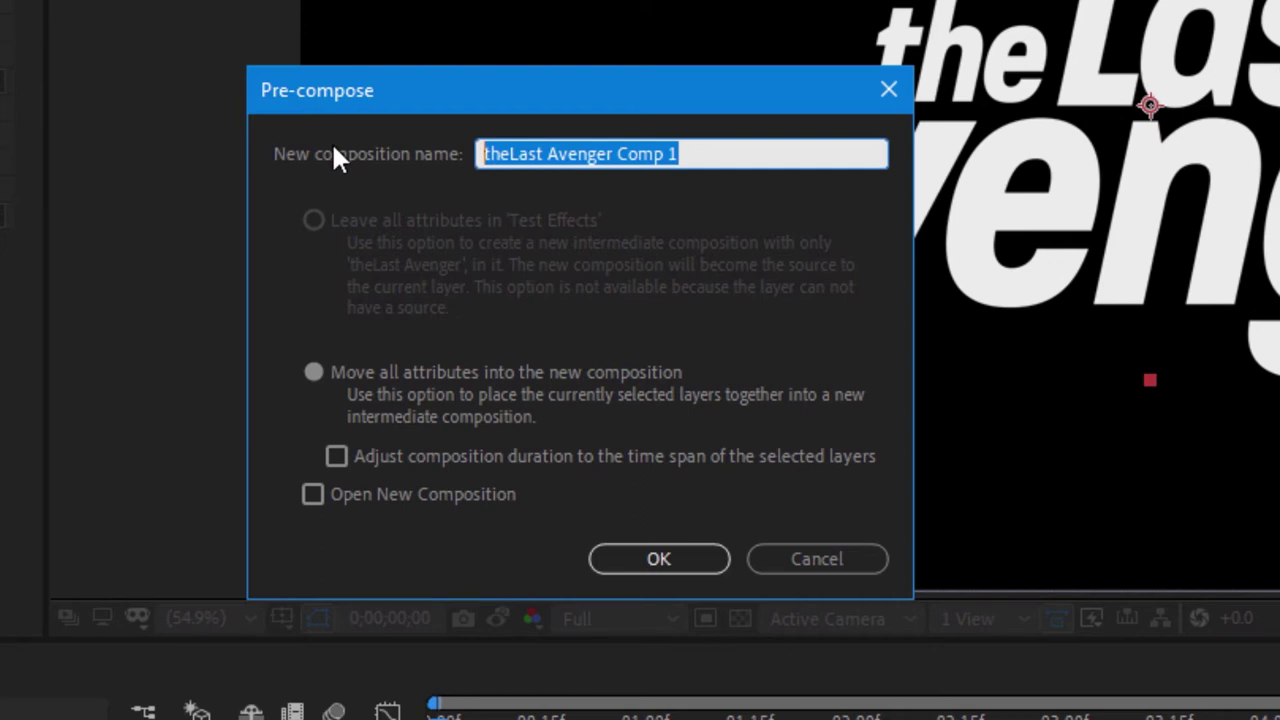
text(Title Burr)
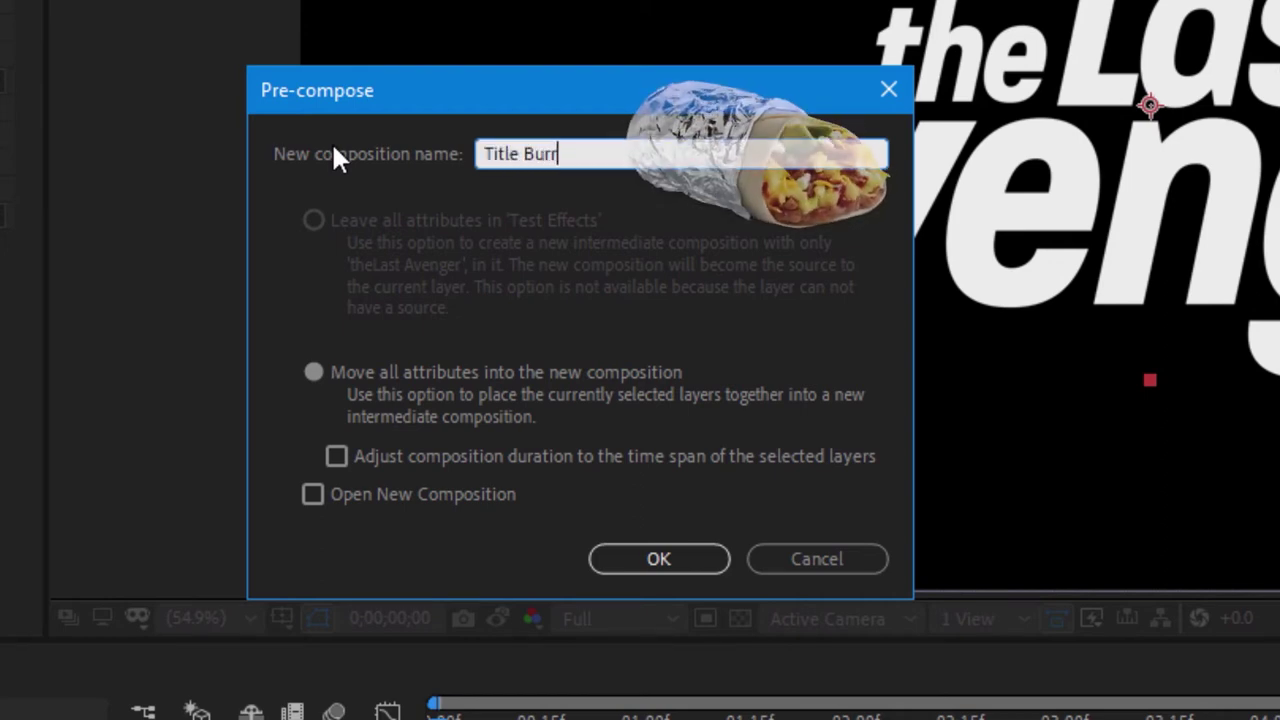
text(ito)
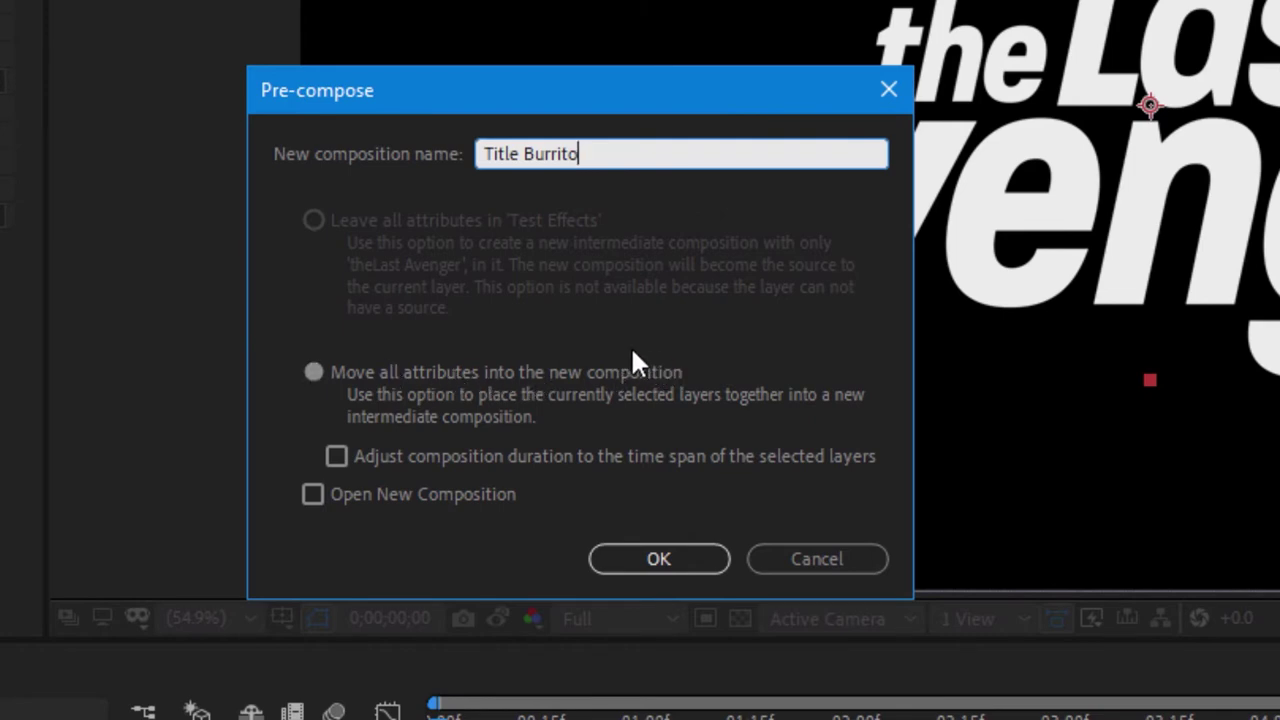
click(697, 556)
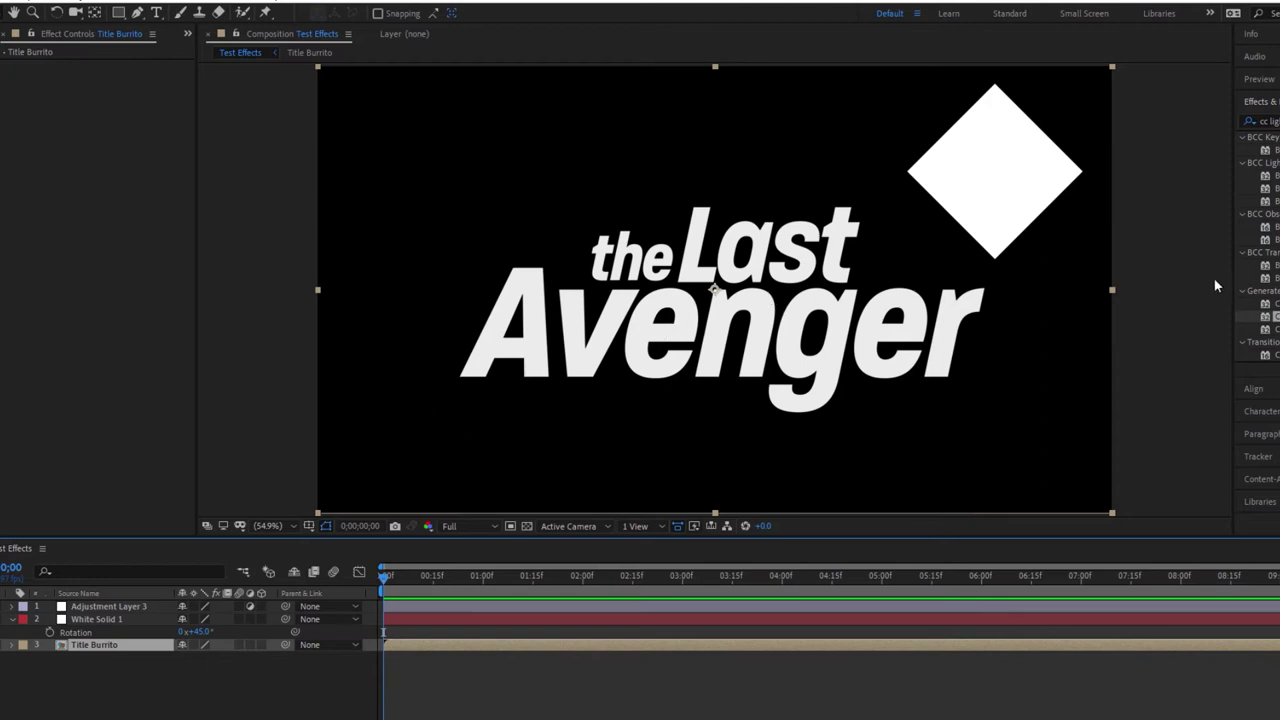
Try CC Light Rays on Title Burrito at Intensity 252 with centre over the title, then undo.
drag(1265, 316, 128, 651)
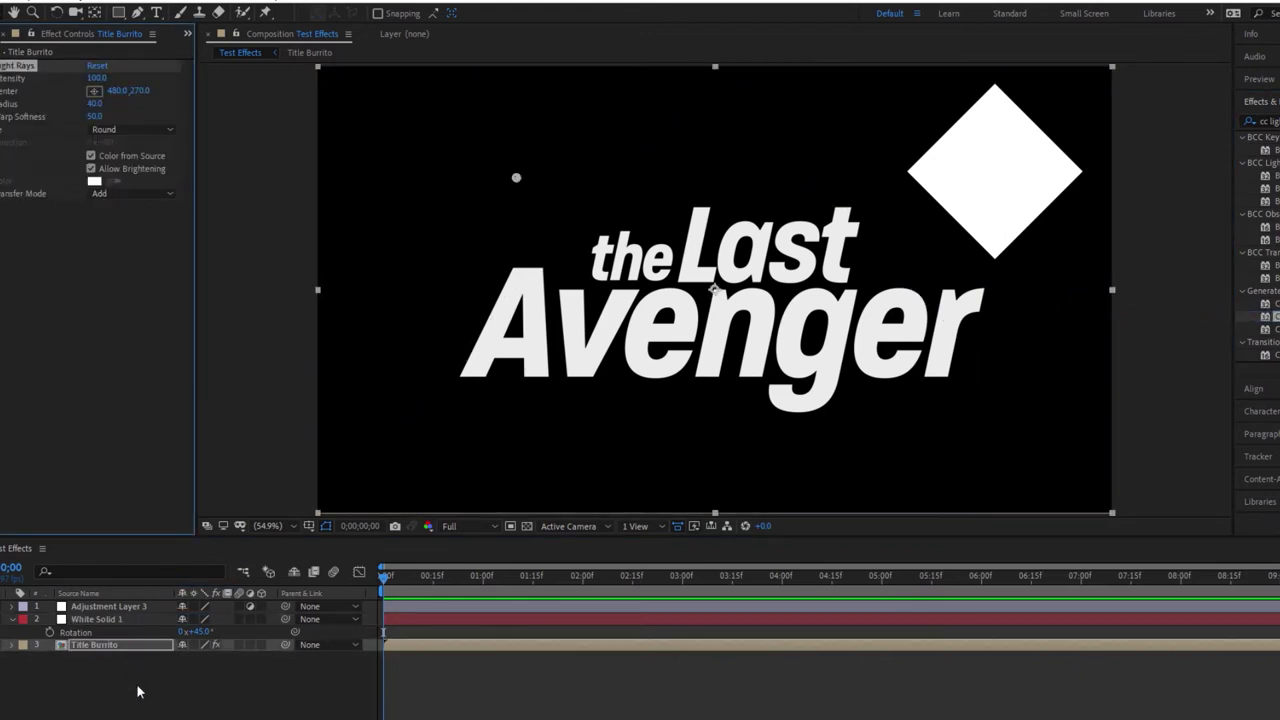
drag(520, 196, 566, 302)
drag(96, 77, 250, 78)
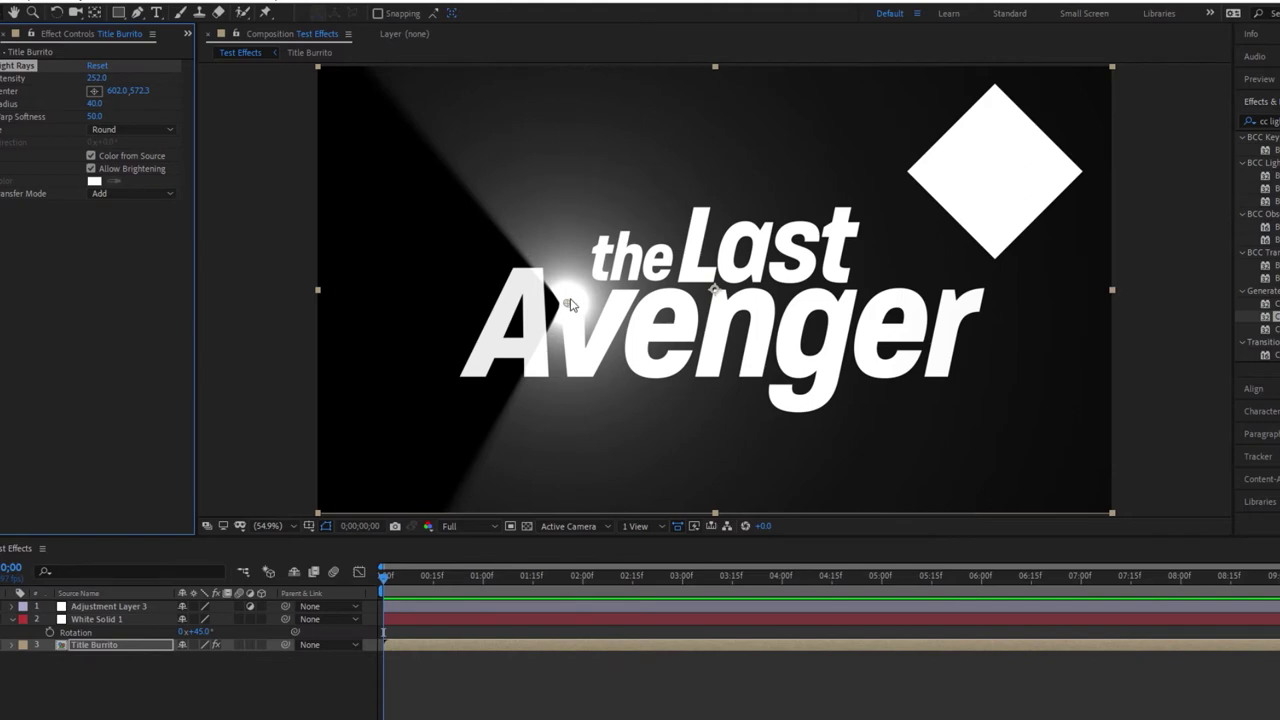
drag(567, 303, 606, 289)
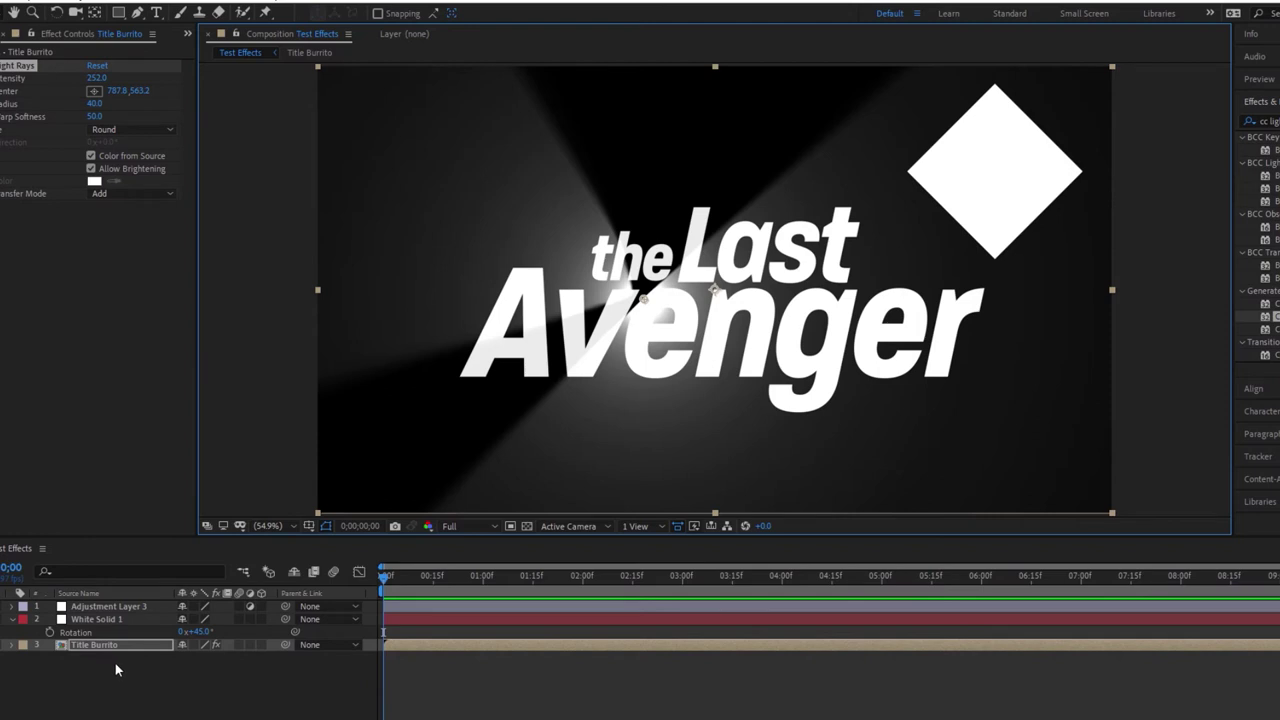
key(ctrl+z)
key(ctrl+z)
key(ctrl+z)
key(ctrl+z)
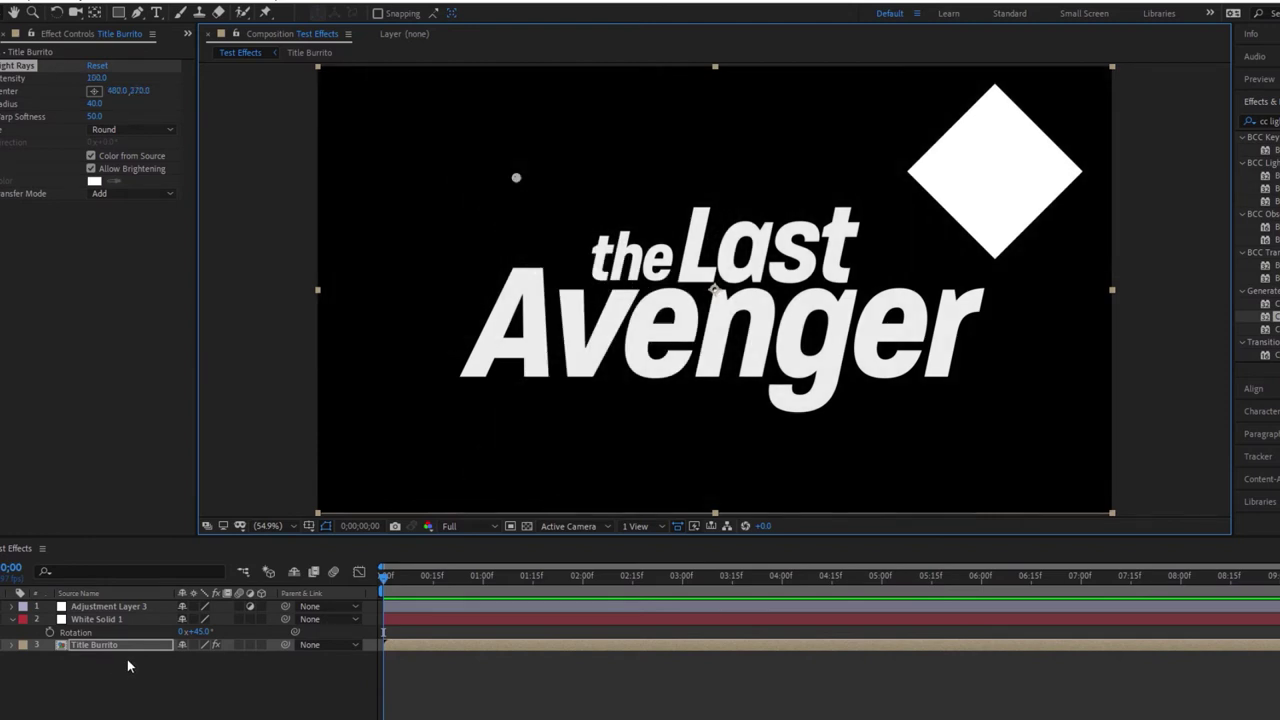
Undo the pre-compose and select the restored theLast Avenger text layer.
click(127, 660)
key(ctrl+z)
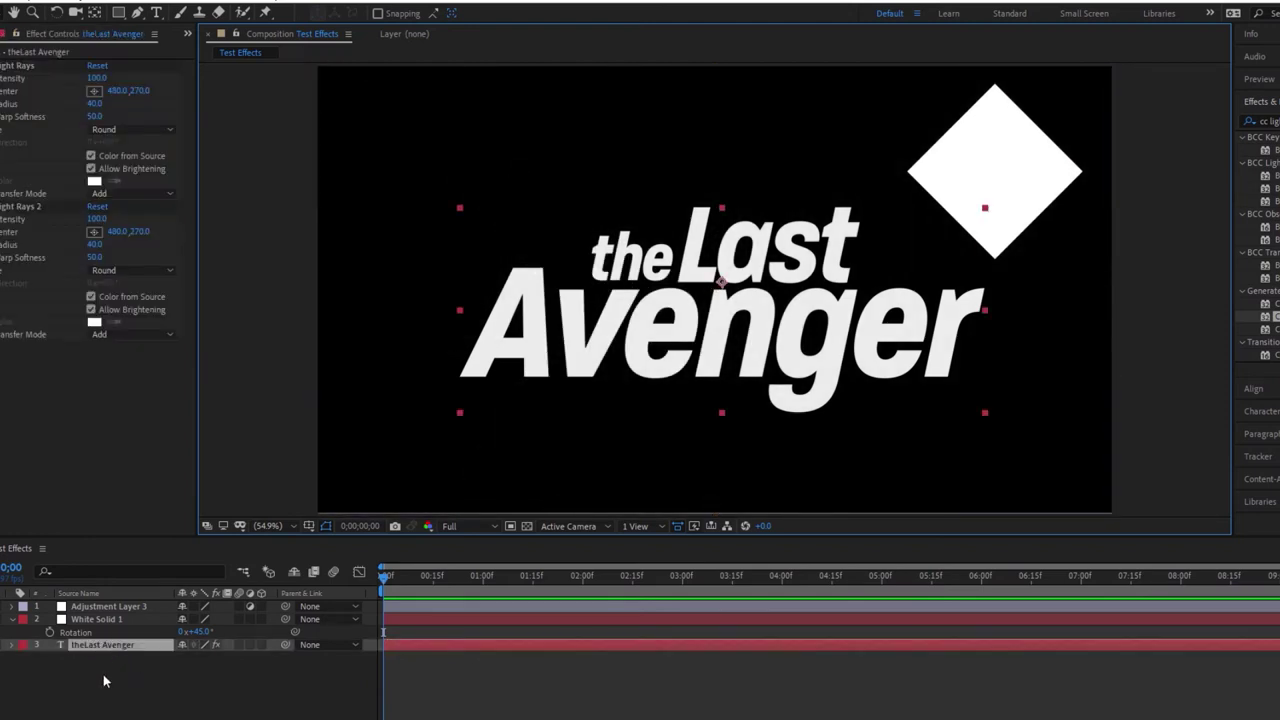
click(114, 608)
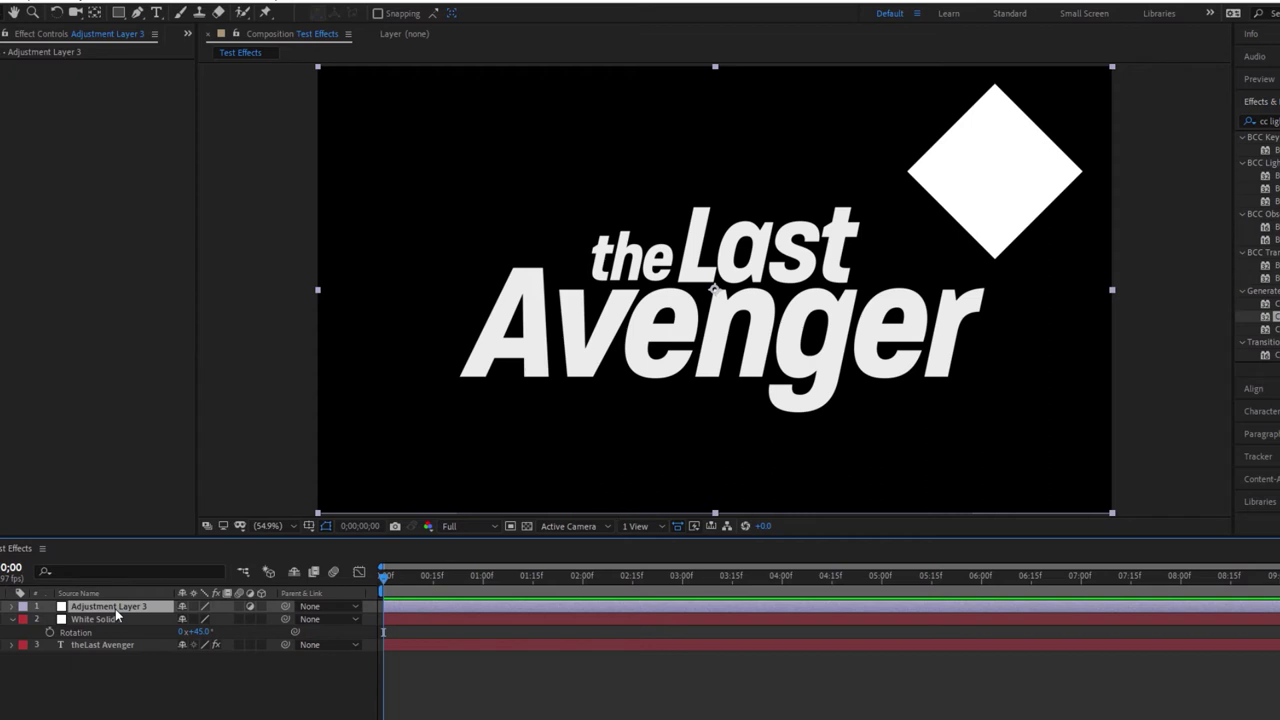
click(112, 645)
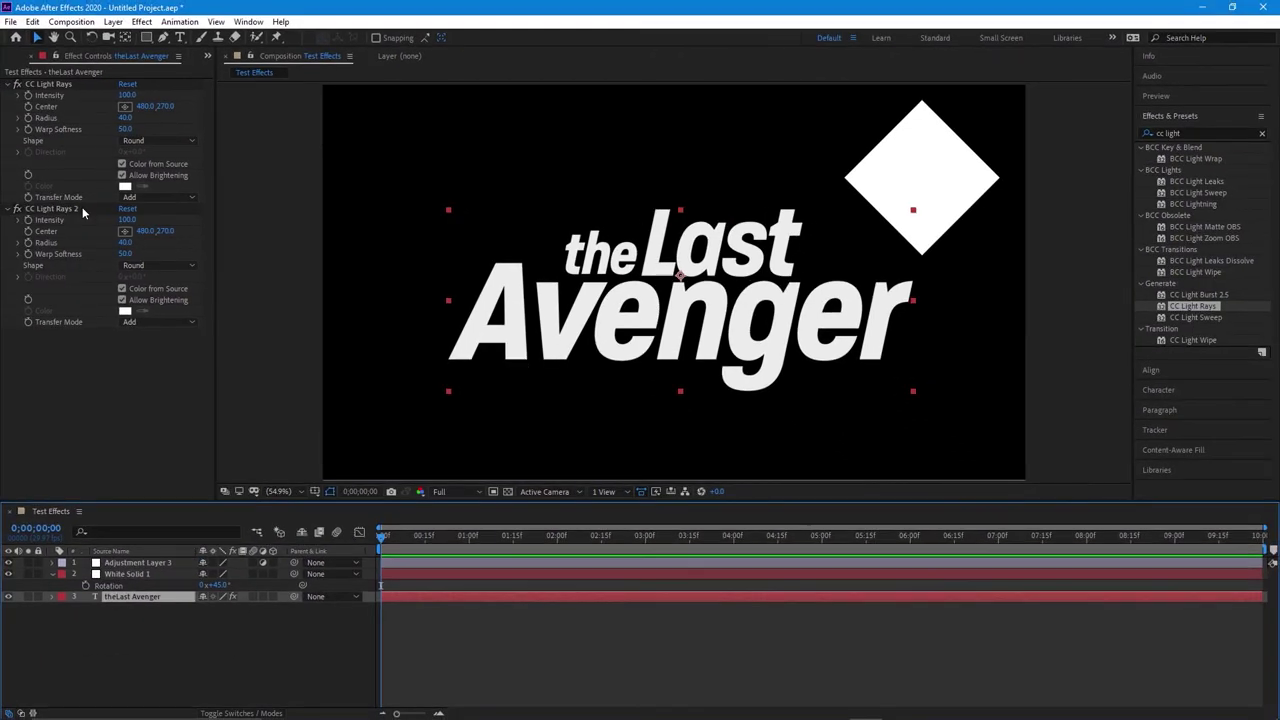
Delete both CC Light Rays effects from the text layer's Effect Controls.
click(82, 208)
ctrl+click(66, 86)
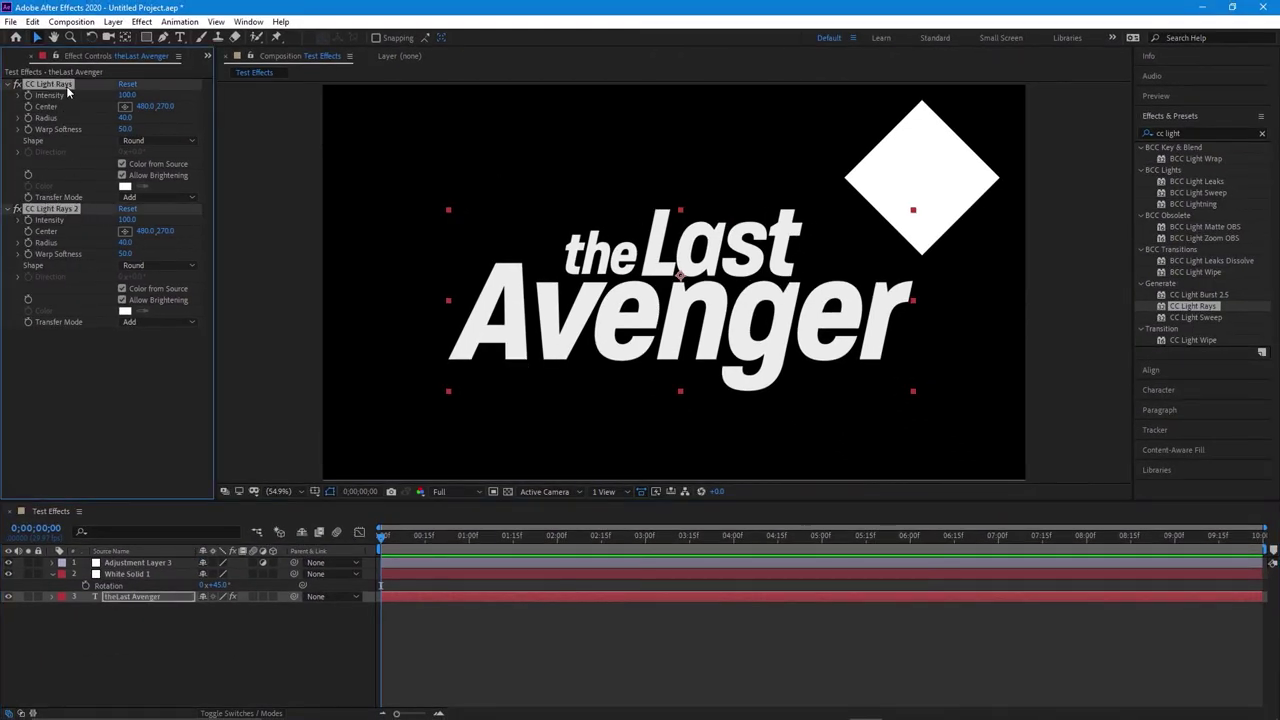
key(Delete)
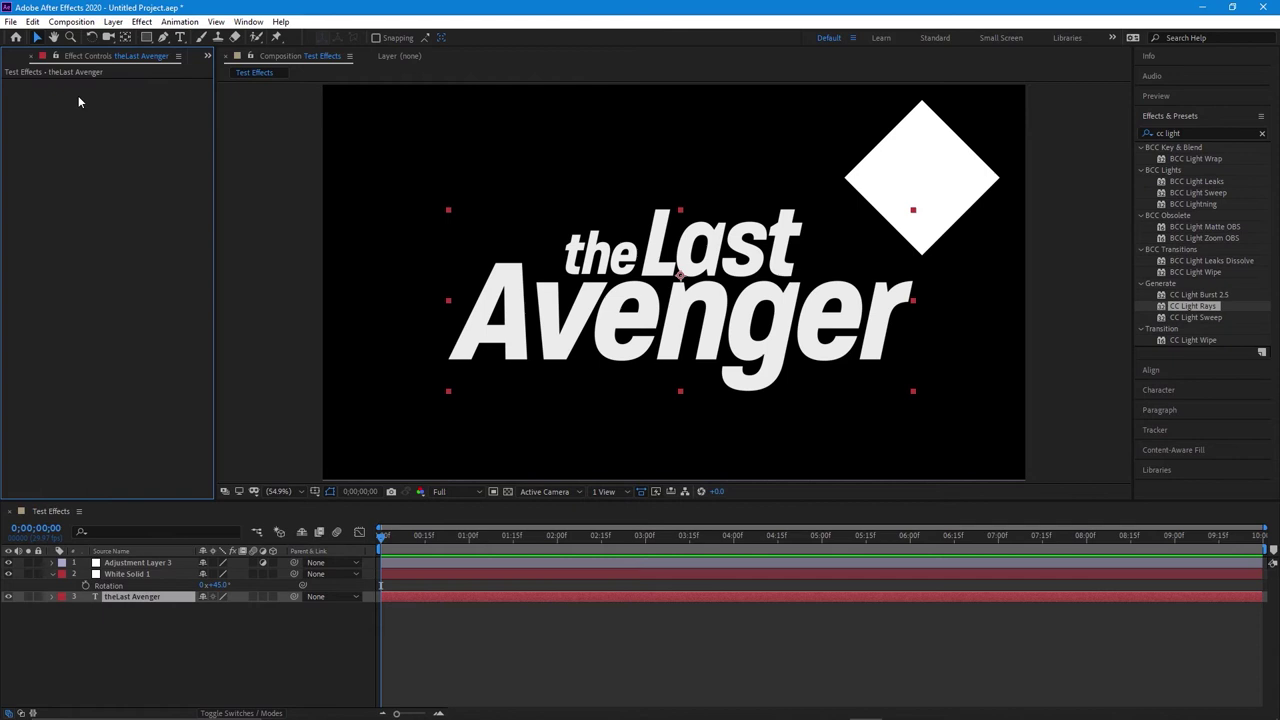
click(655, 280)
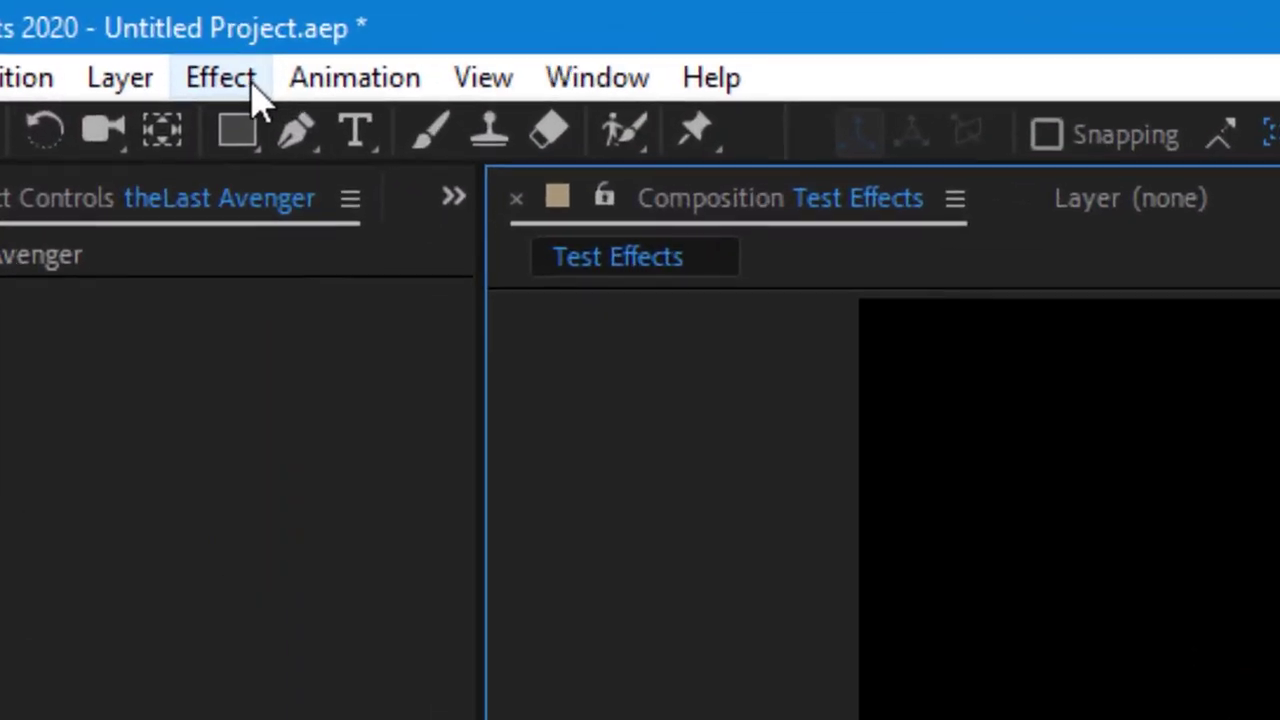
Add RGS Grow Bounds to the title layer and drag the light rays' centre across the title.
click(141, 21)
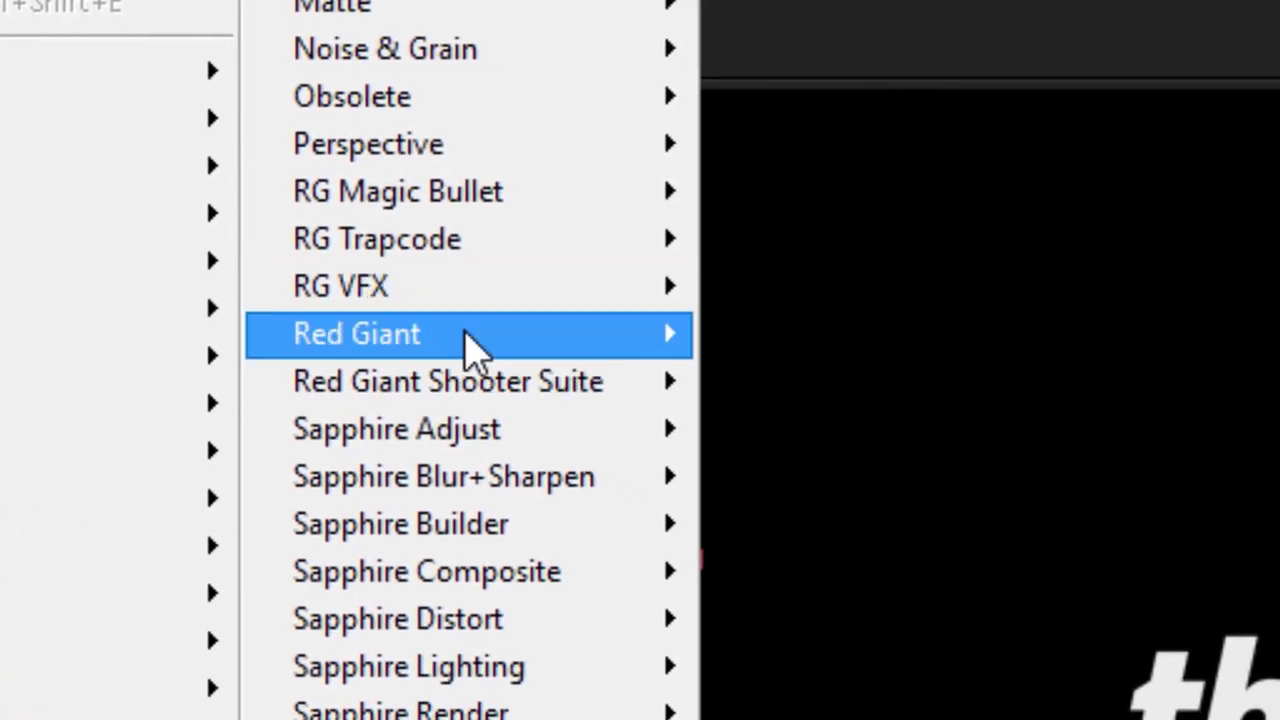
mouse_move(1139, 546)
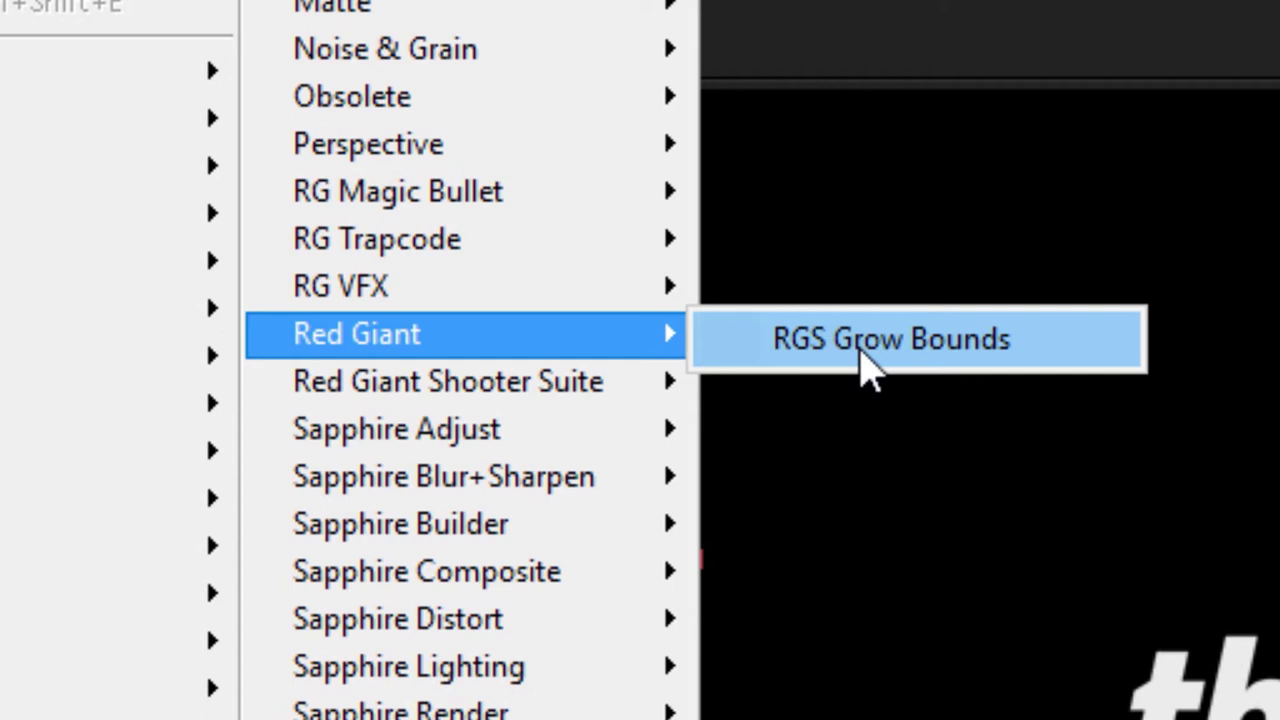
click(866, 360)
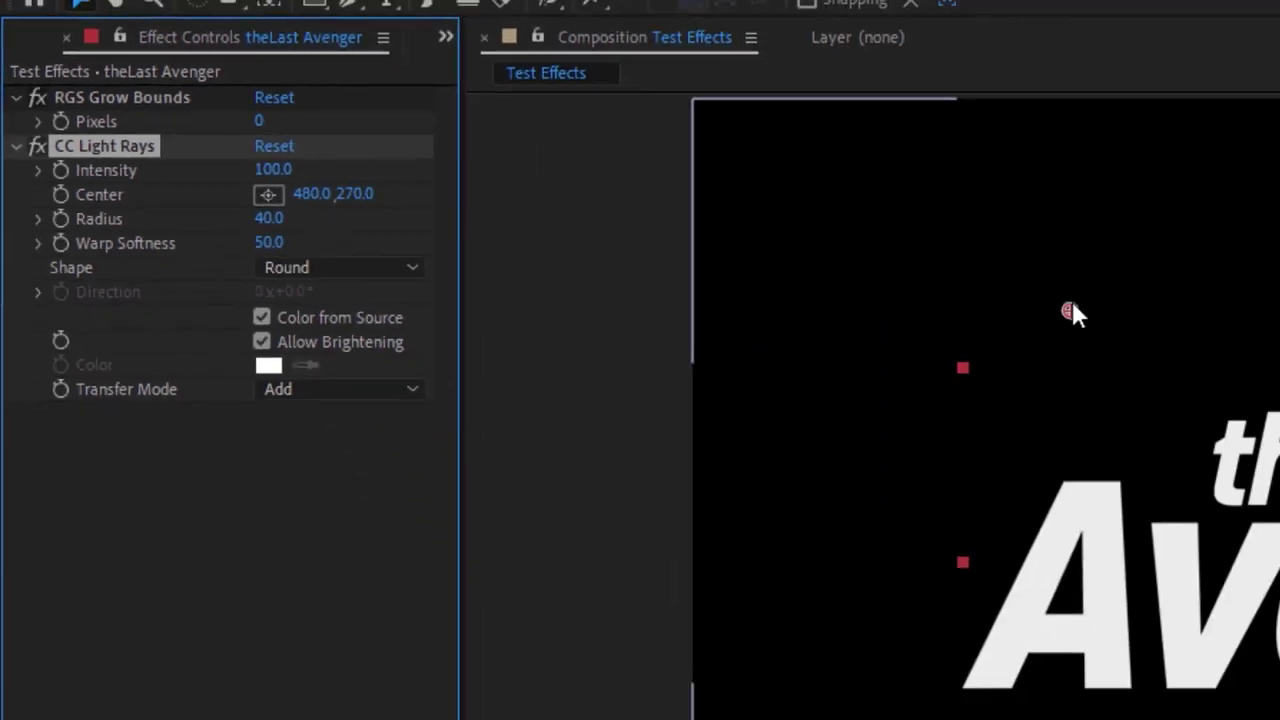
drag(1071, 312, 1032, 356)
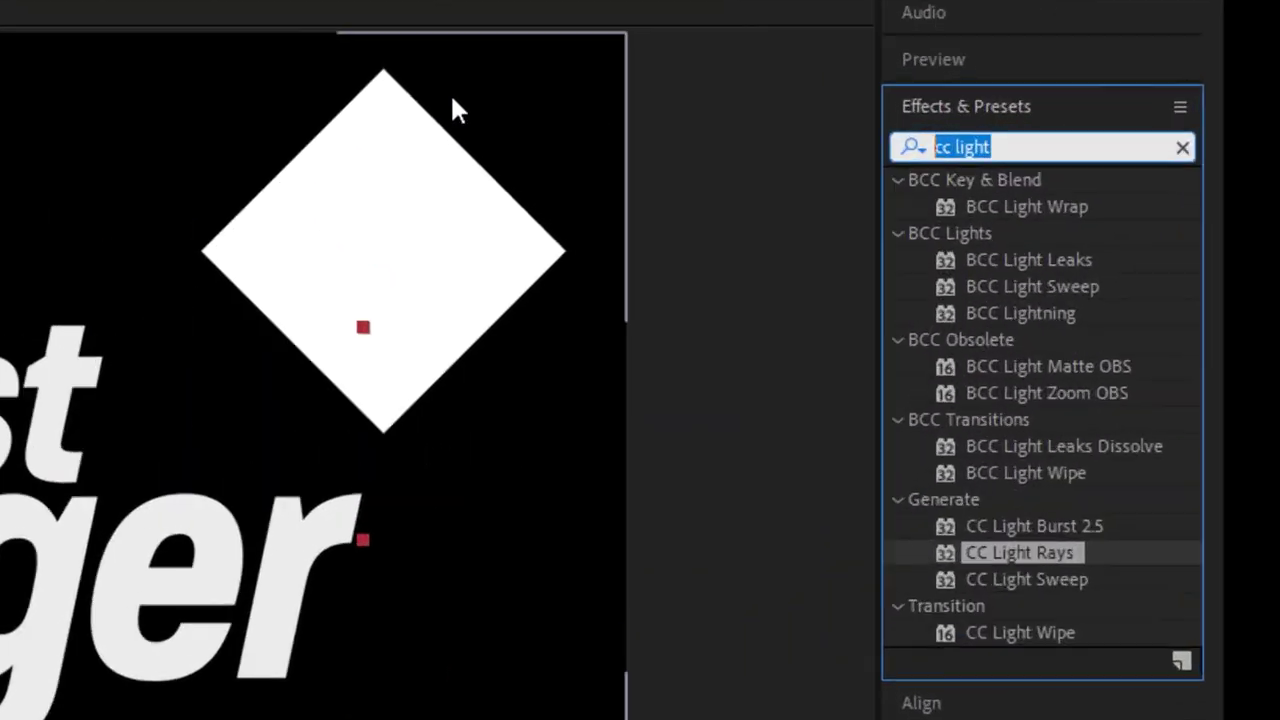
Apply Shine to the title layer and delete the full-frame adjustment layer.
text(shine)
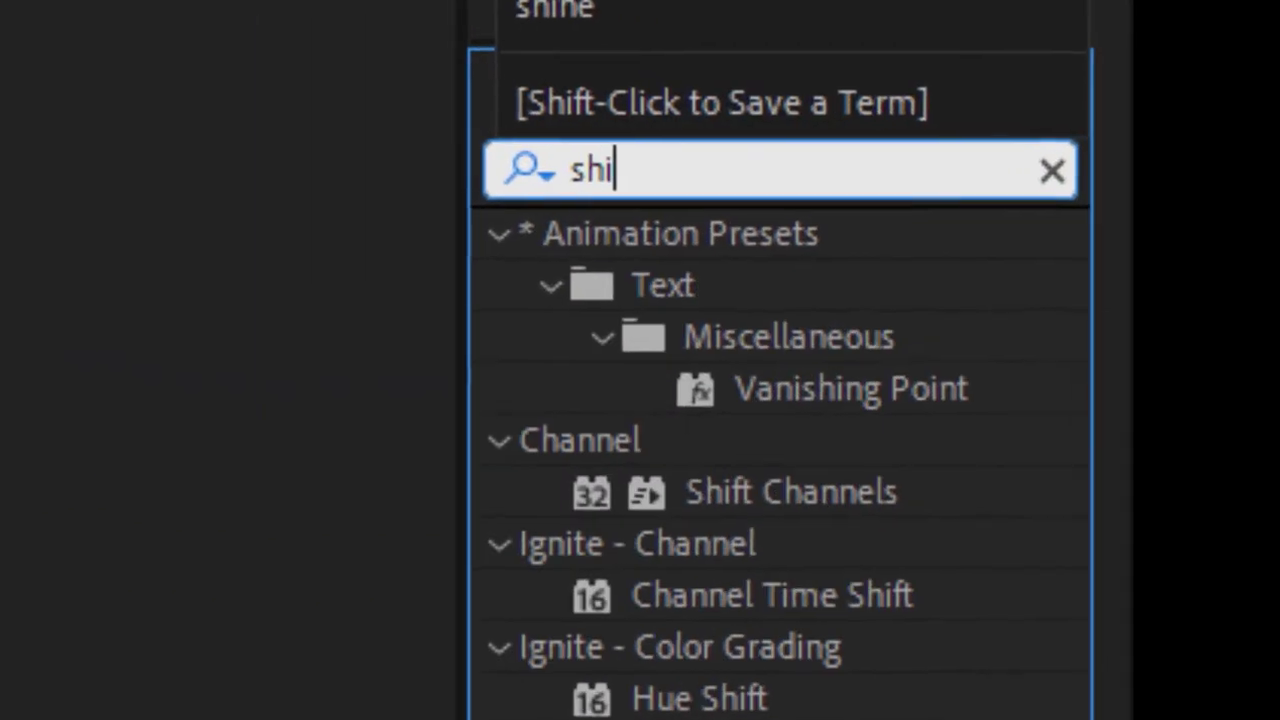
drag(640, 287, 200, 245)
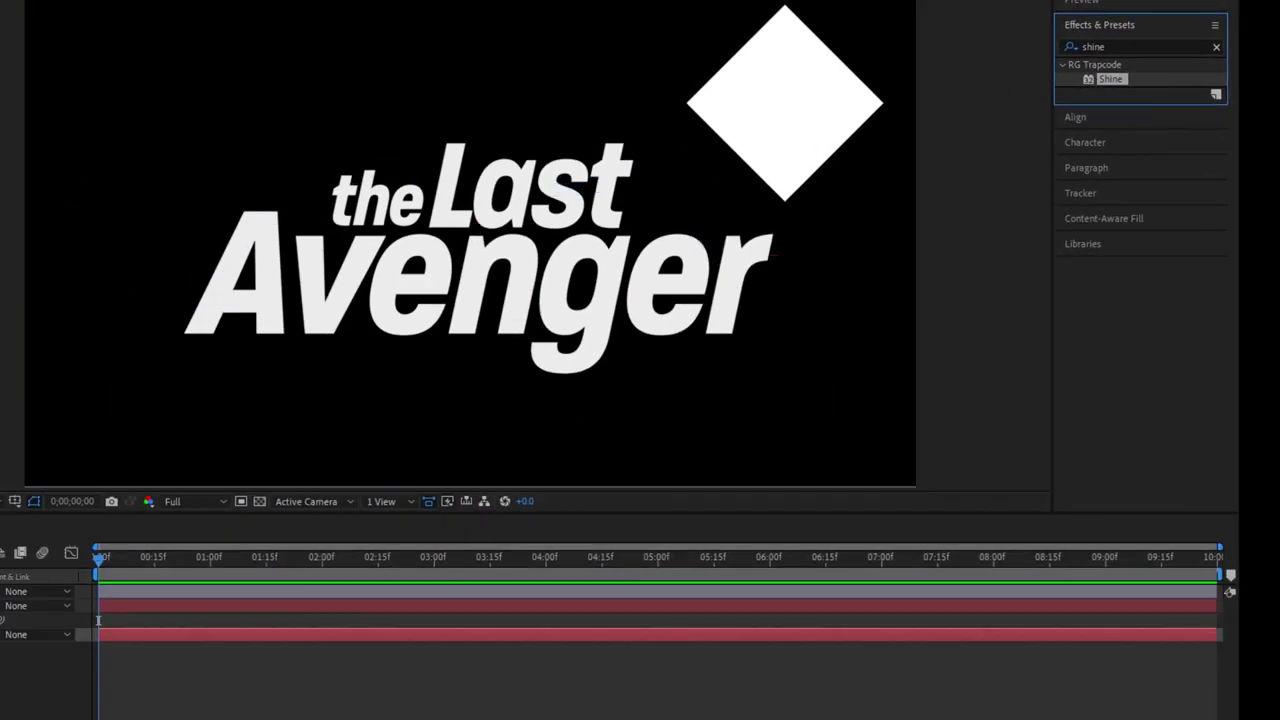
click(470, 235)
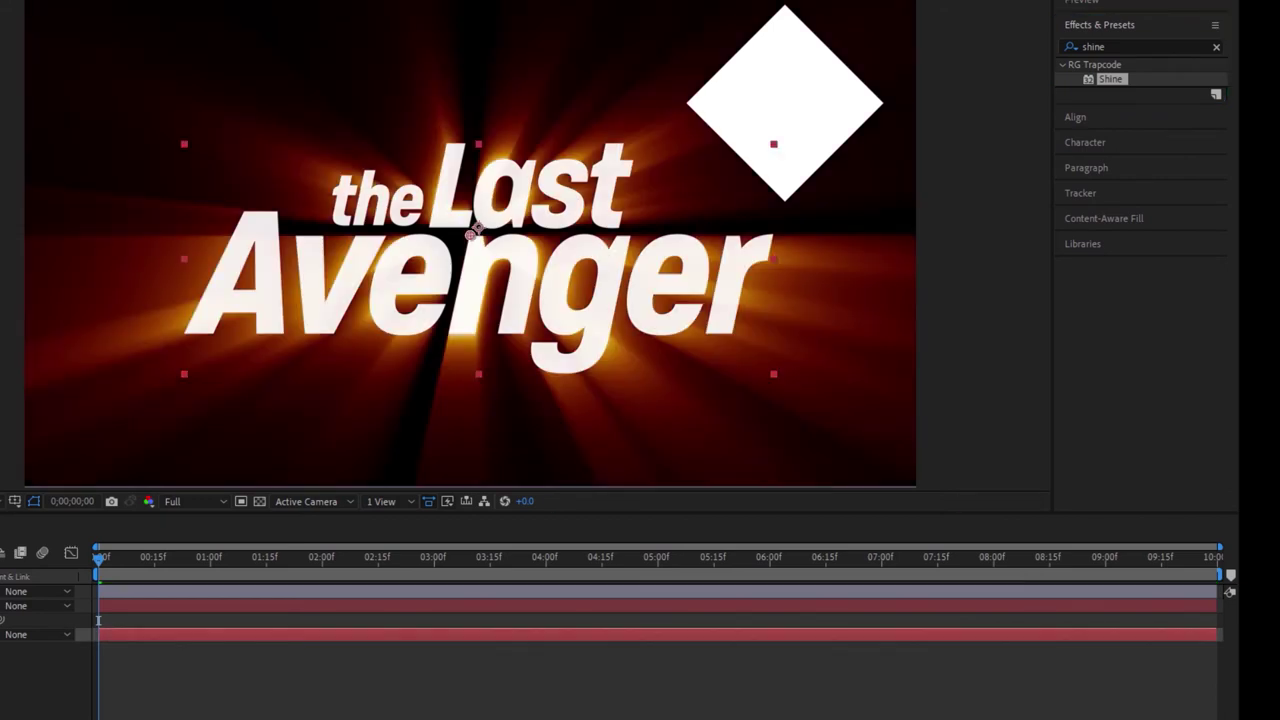
click(470, 235)
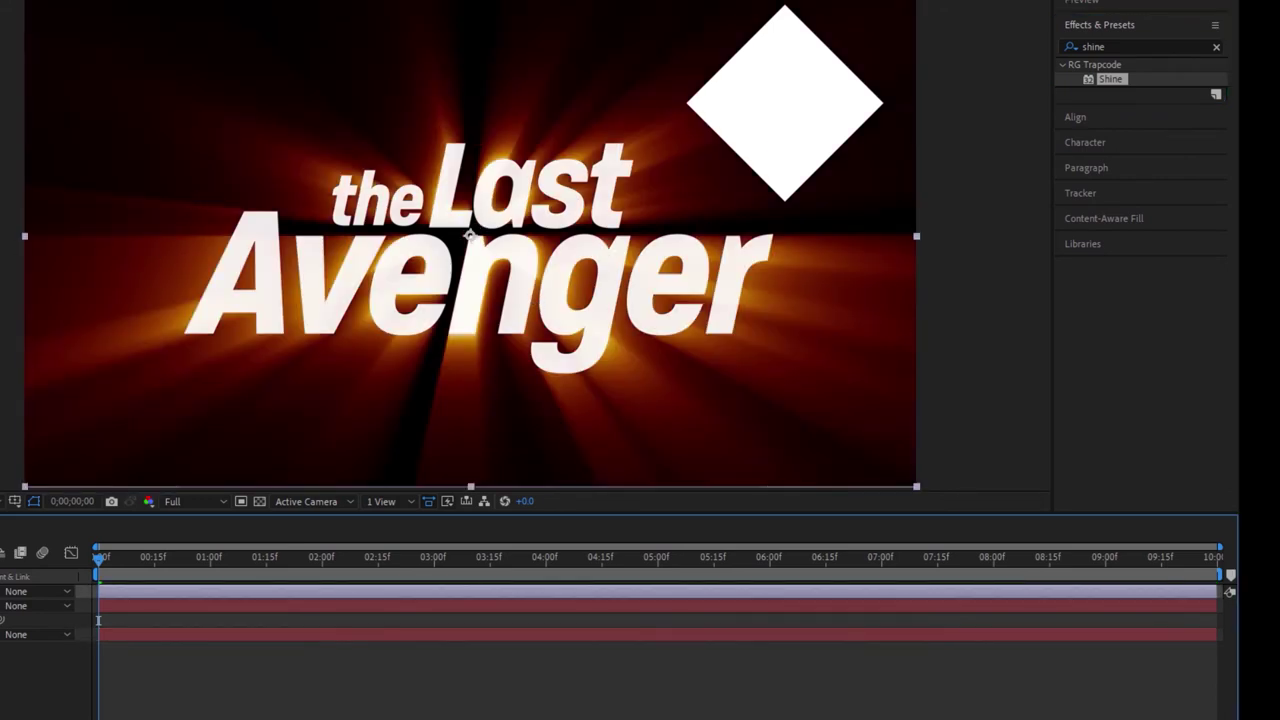
key(Delete)
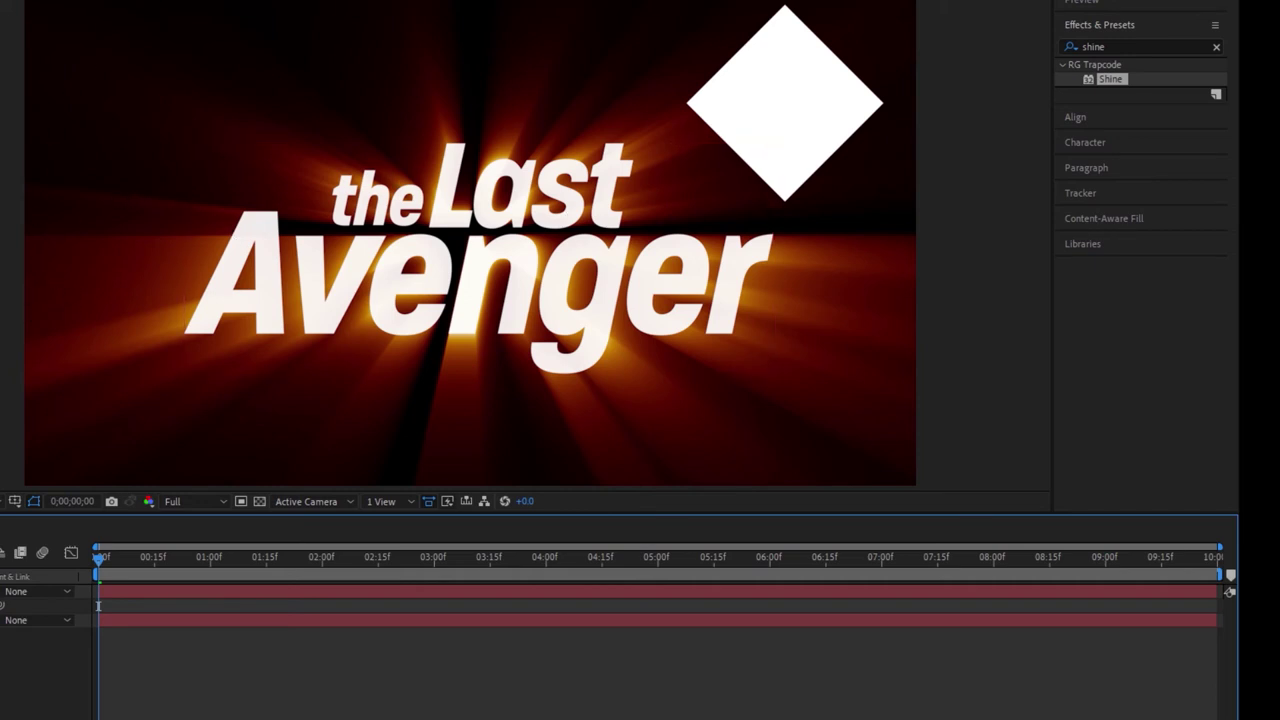
Undo and redo to check the change, then delete the adjustment layer again.
key(ctrl+Down)
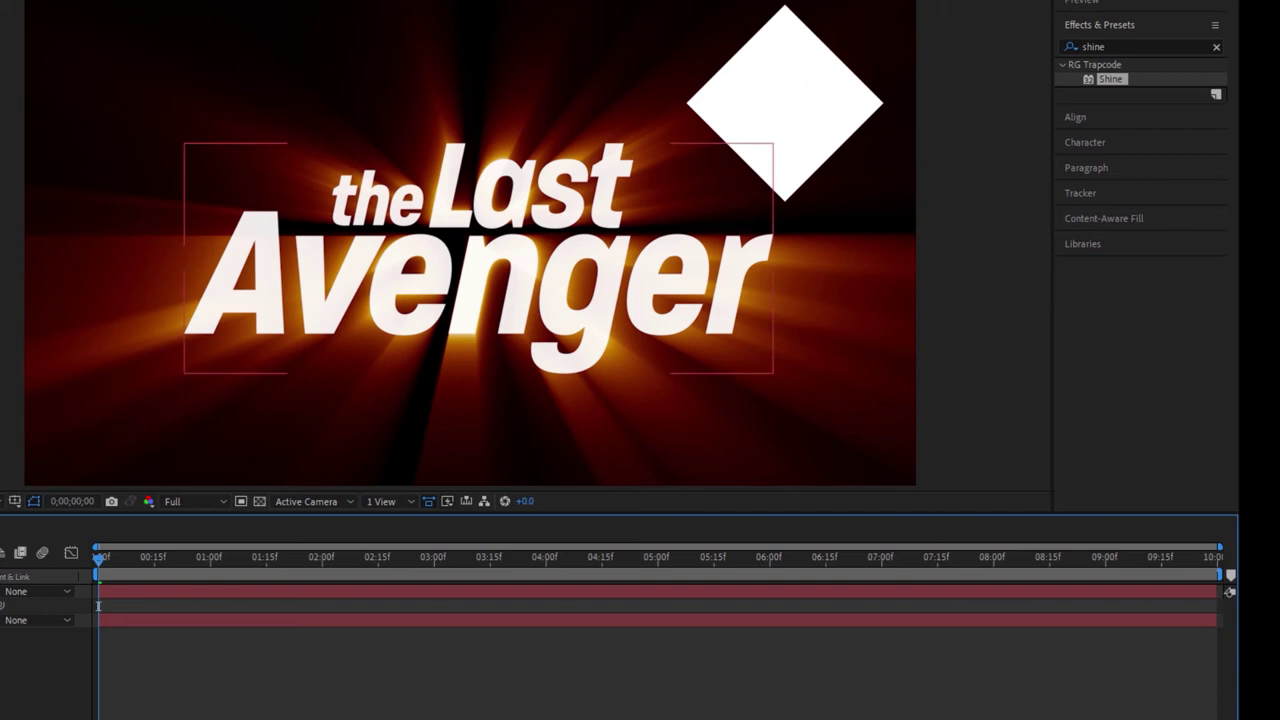
key(F2)
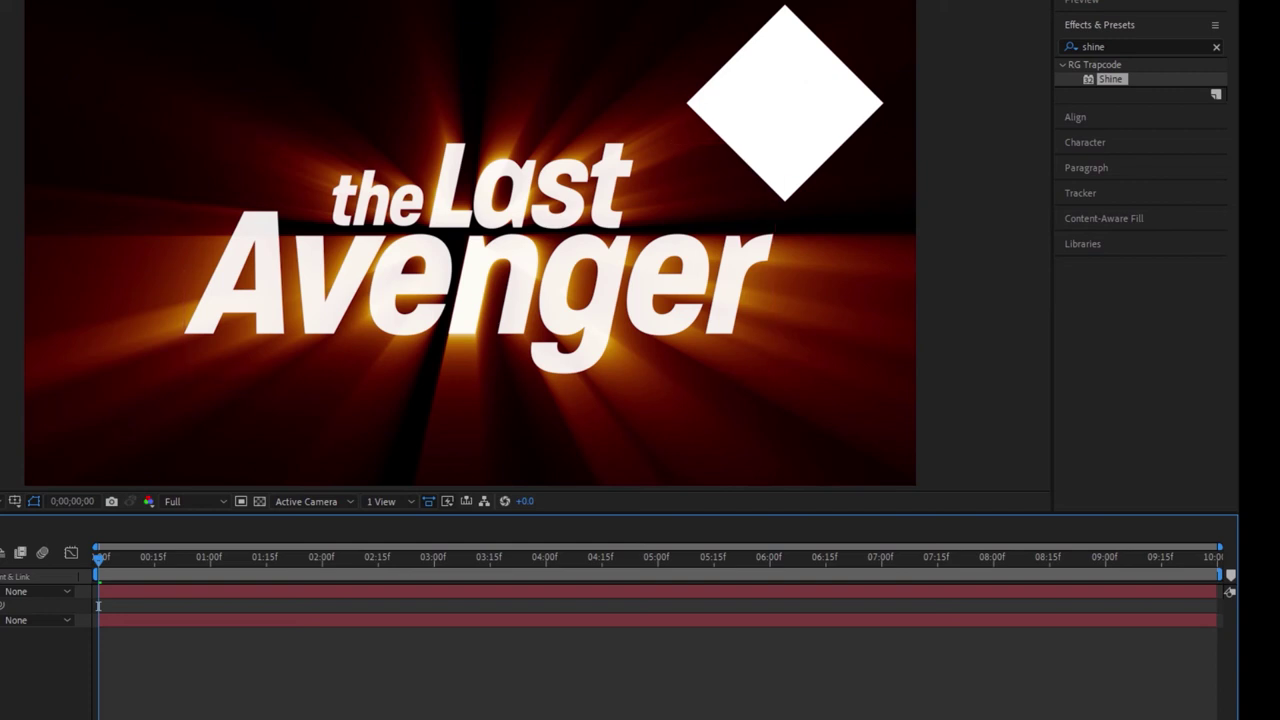
key(ctrl+alt+y)
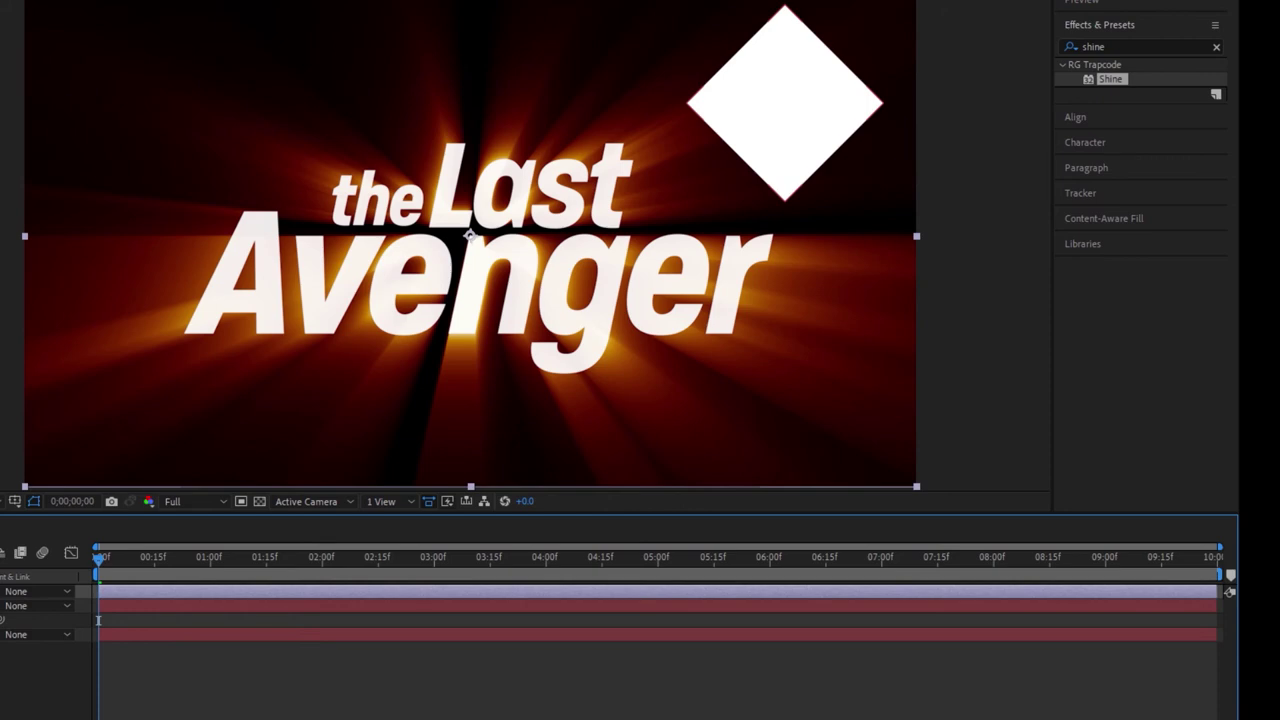
key(Delete)
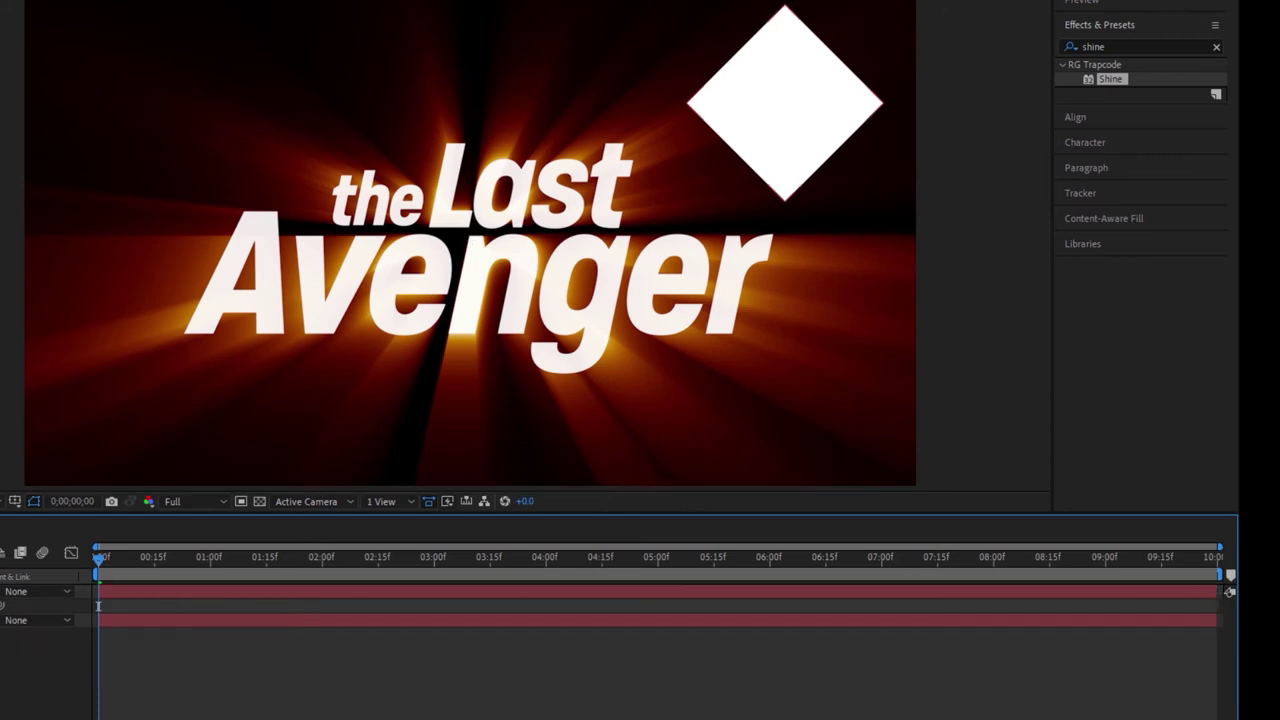
Apply Shine to the White Solid 1 diamond layer.
click(59, 594)
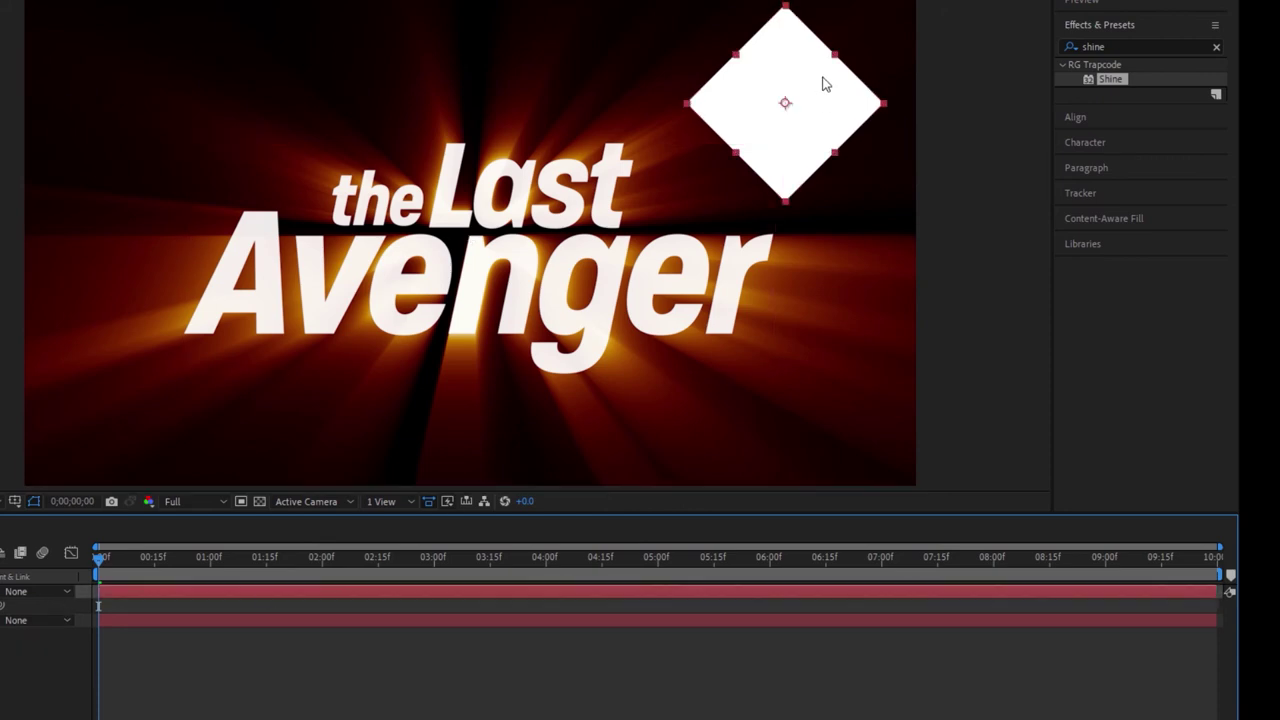
drag(1108, 76, 800, 120)
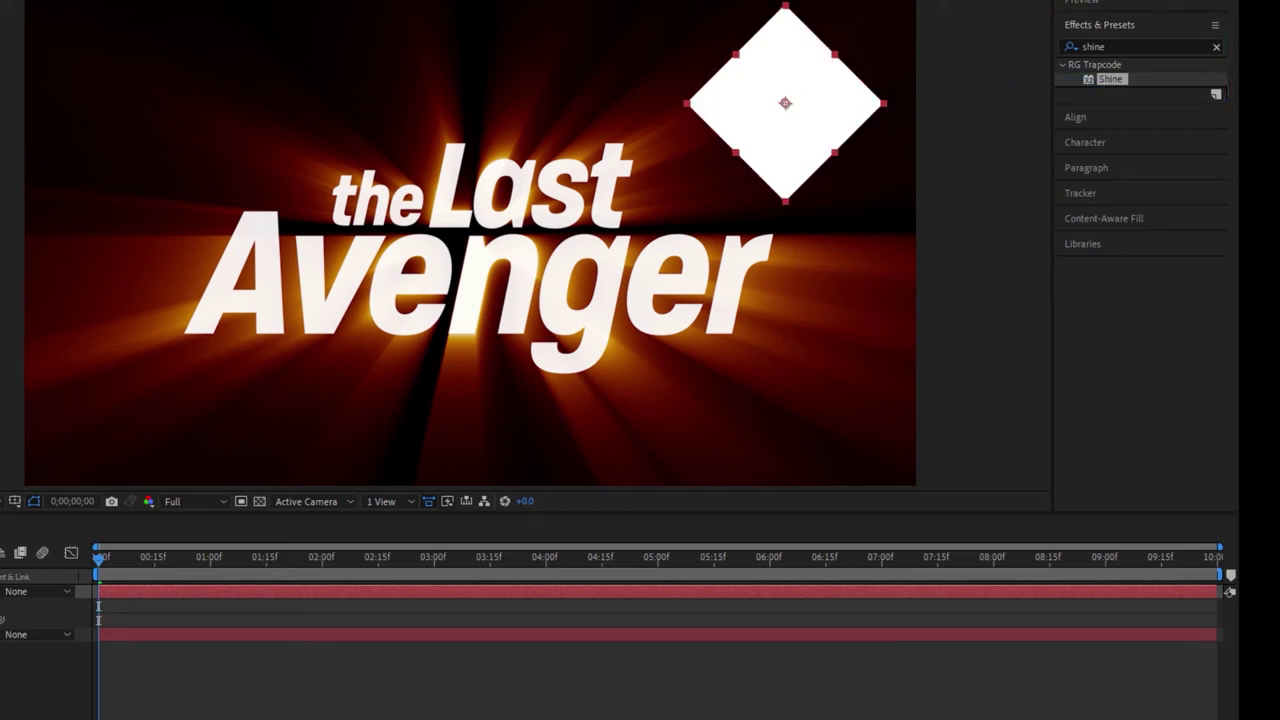
click(789, 110)
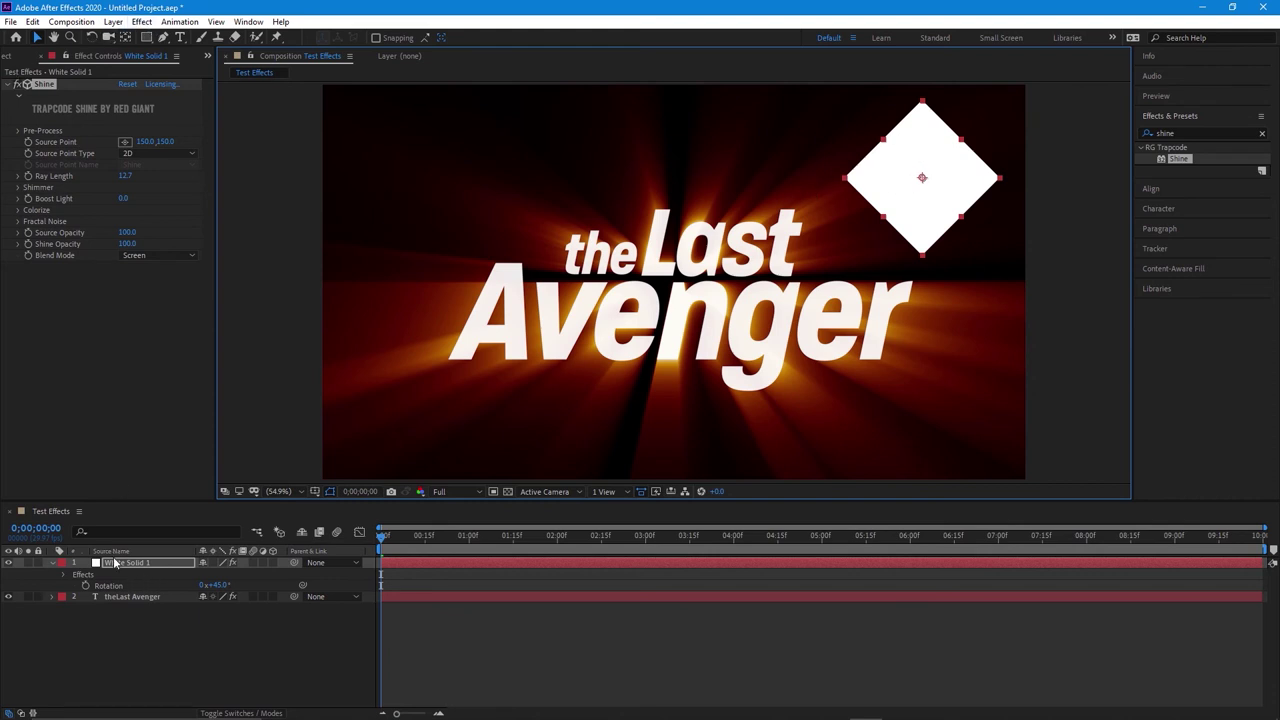
Apply Red Giant's RGS Grow Bounds effect to White Solid 1, below Trapcode Shine.
click(143, 22)
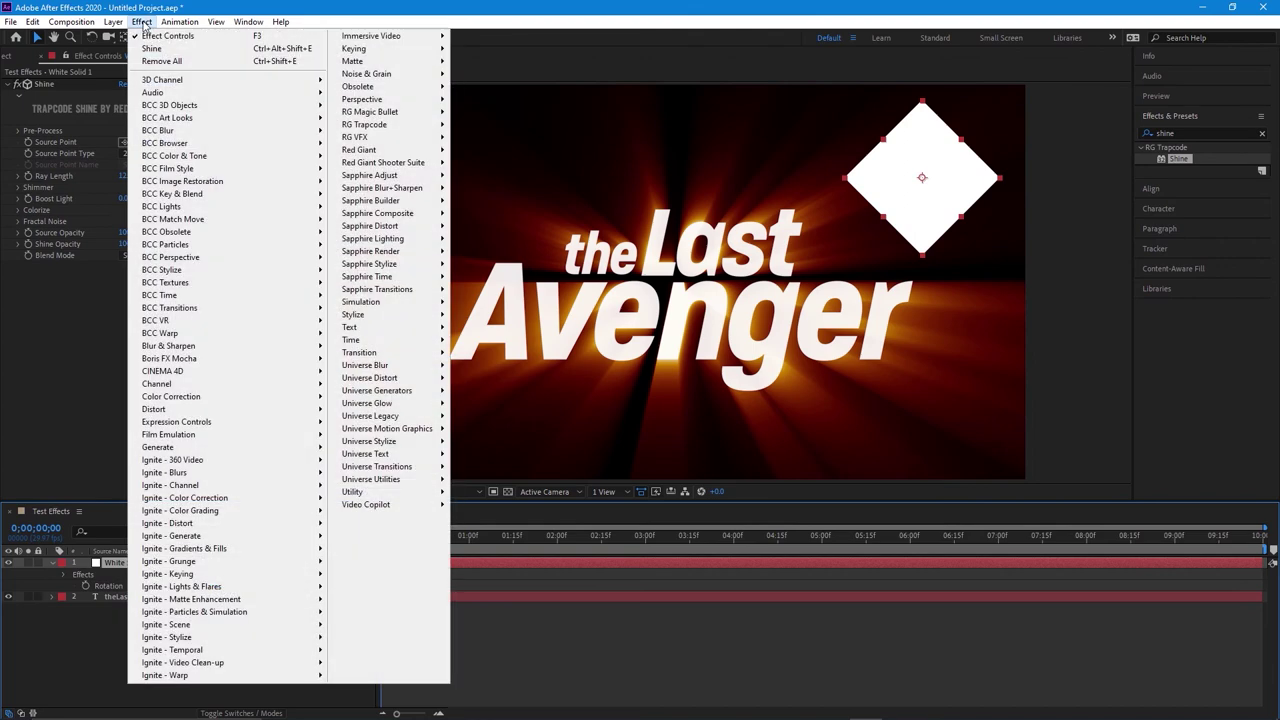
mouse_move(357, 153)
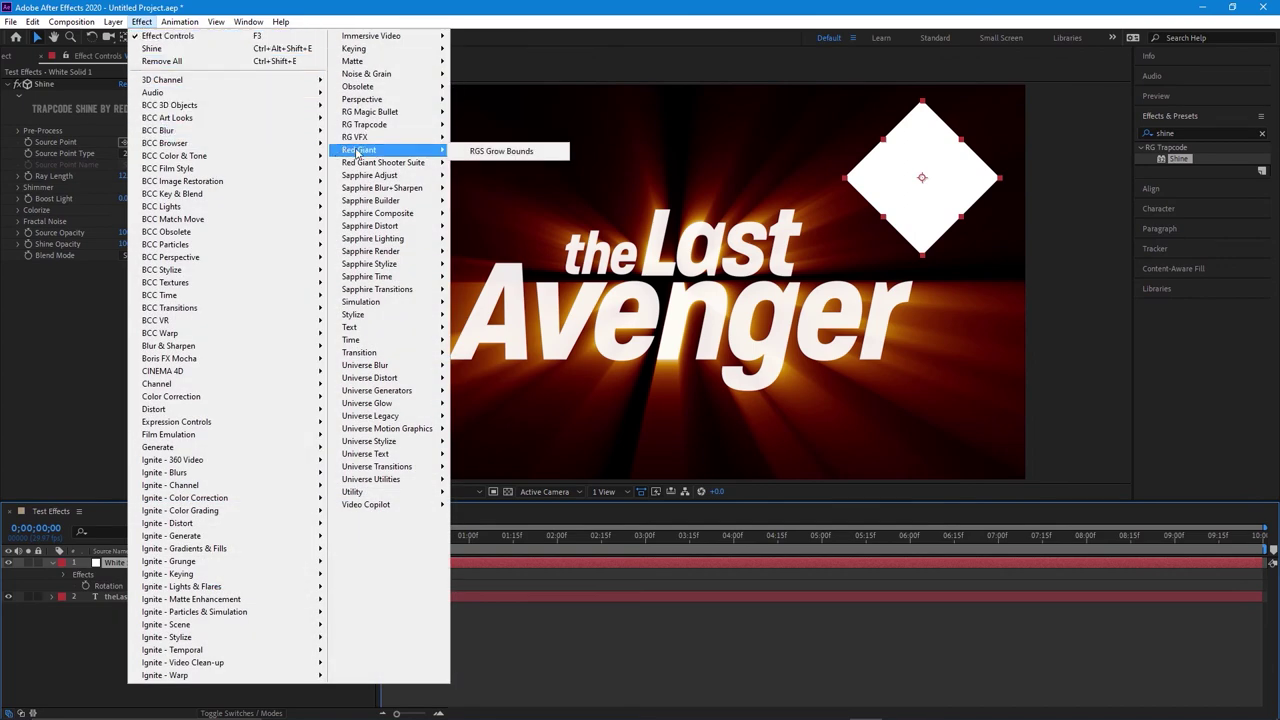
click(475, 151)
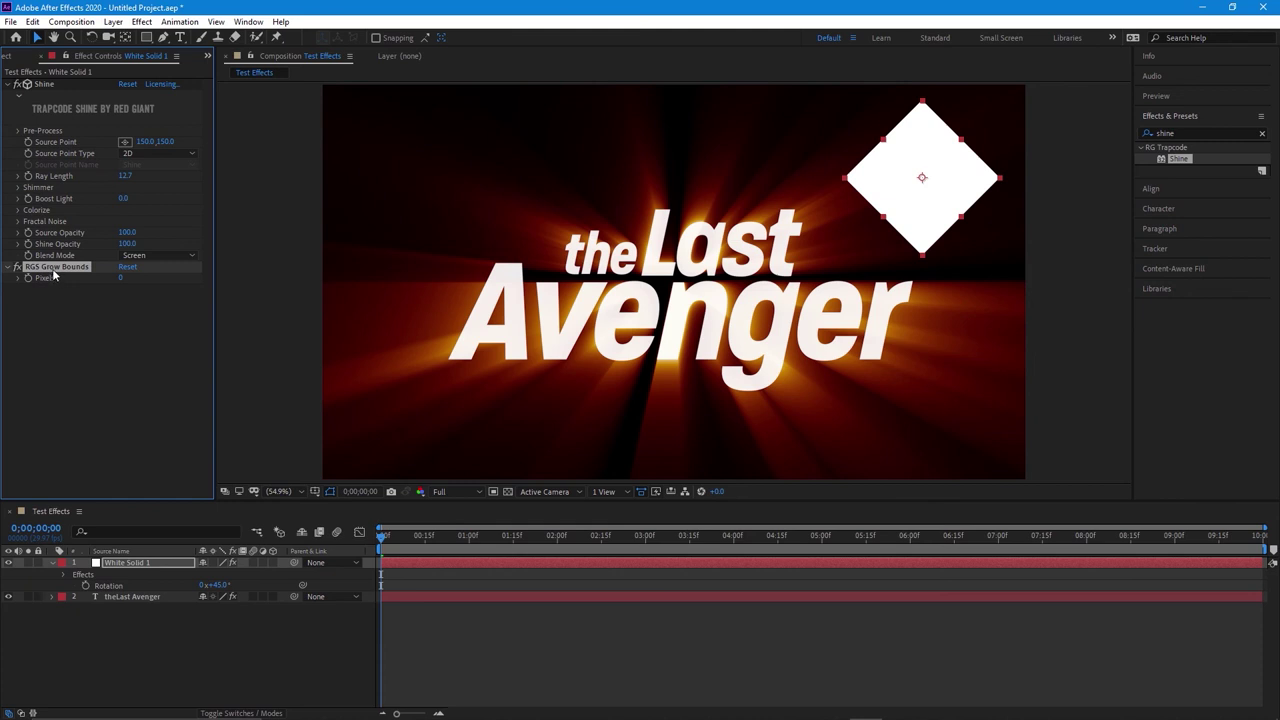
Move RGS Grow Bounds above Shine and raise its Pixels to 155 so the glow isn't cropped.
click(52, 268)
drag(53, 274, 50, 85)
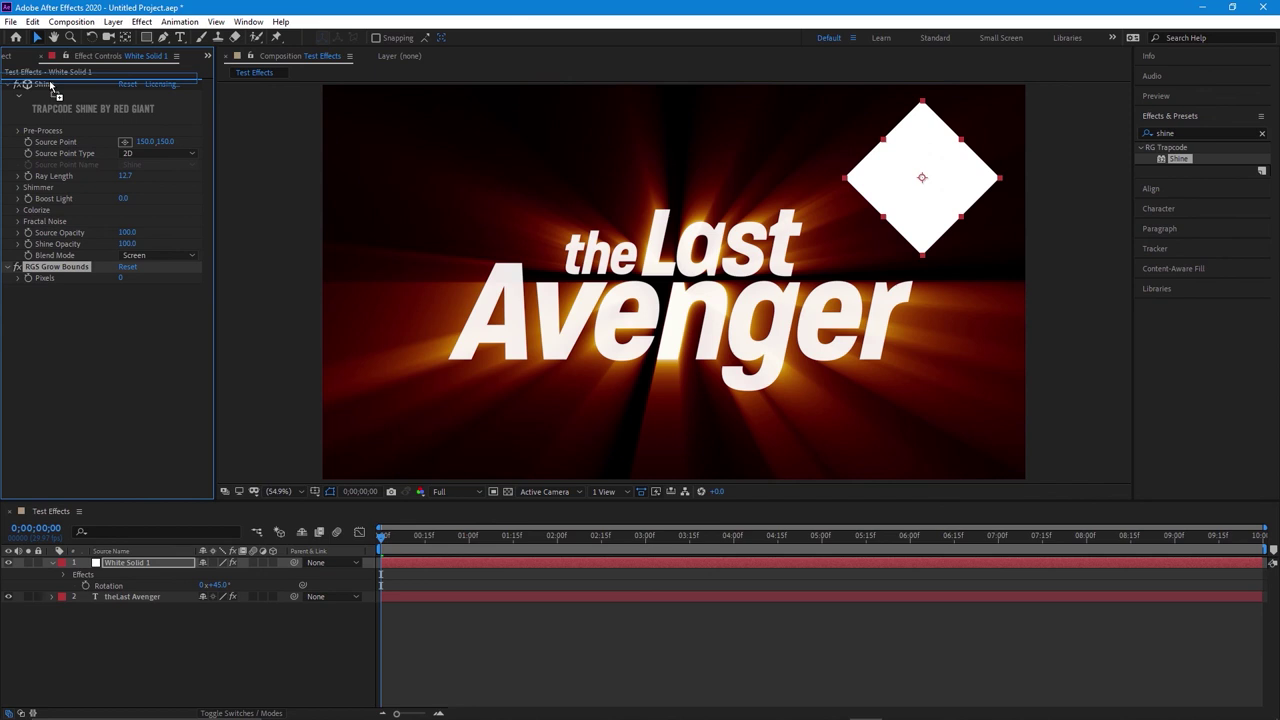
drag(50, 85, 51, 86)
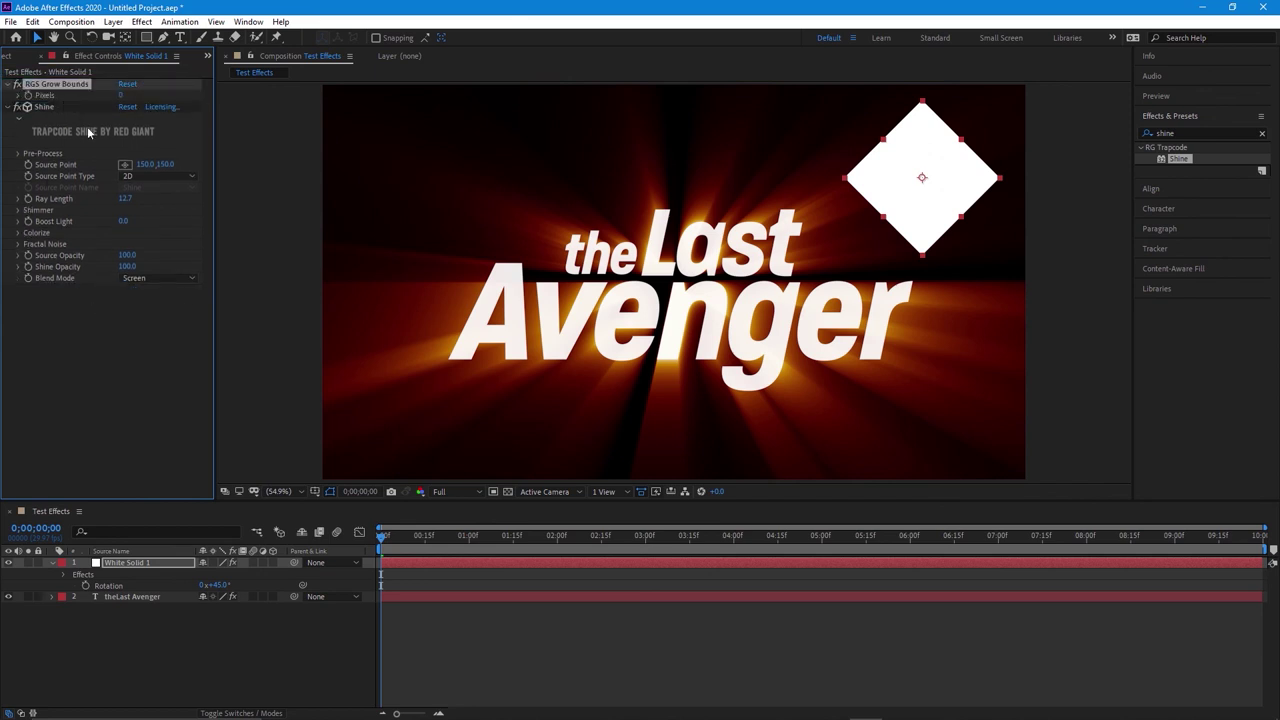
drag(121, 94, 281, 123)
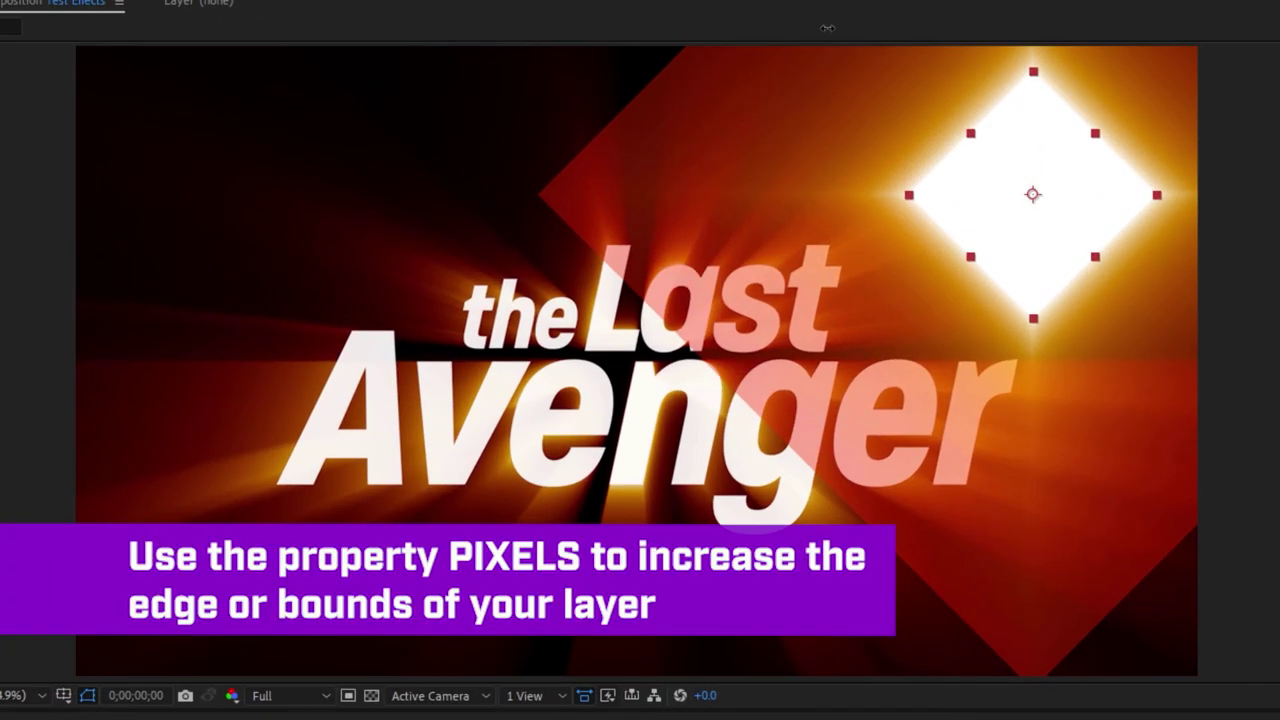